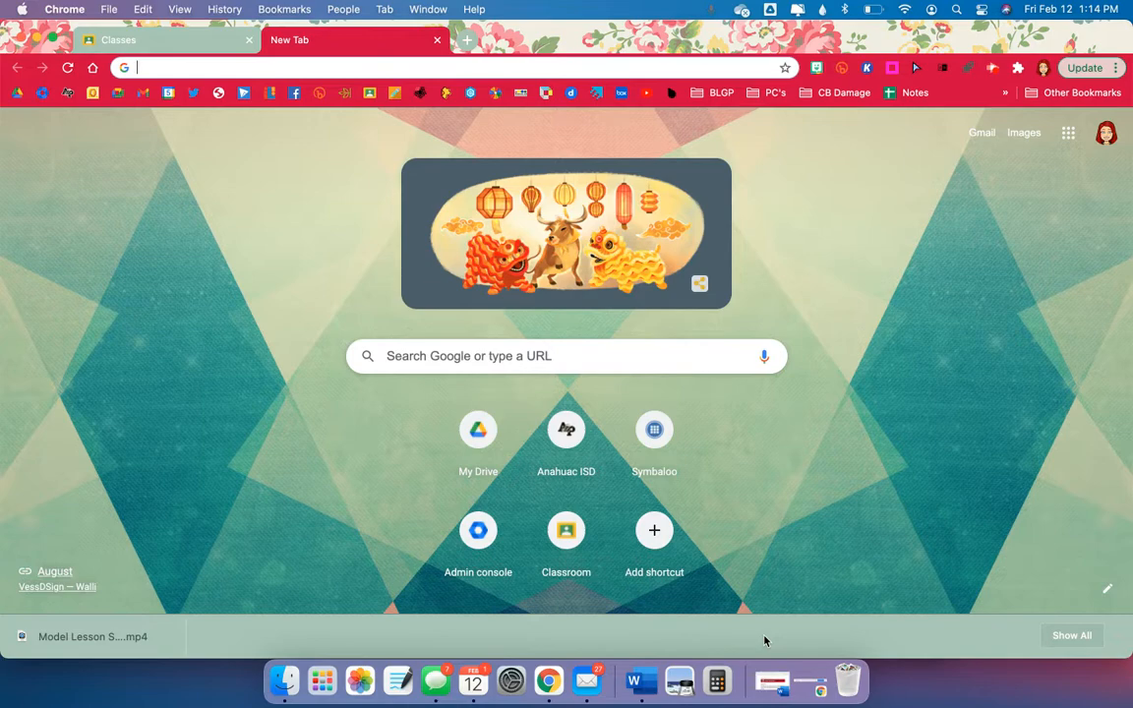
Go to forms.google.com in the new Chrome tab.
{"action": "type", "text": "forms.google.com"}
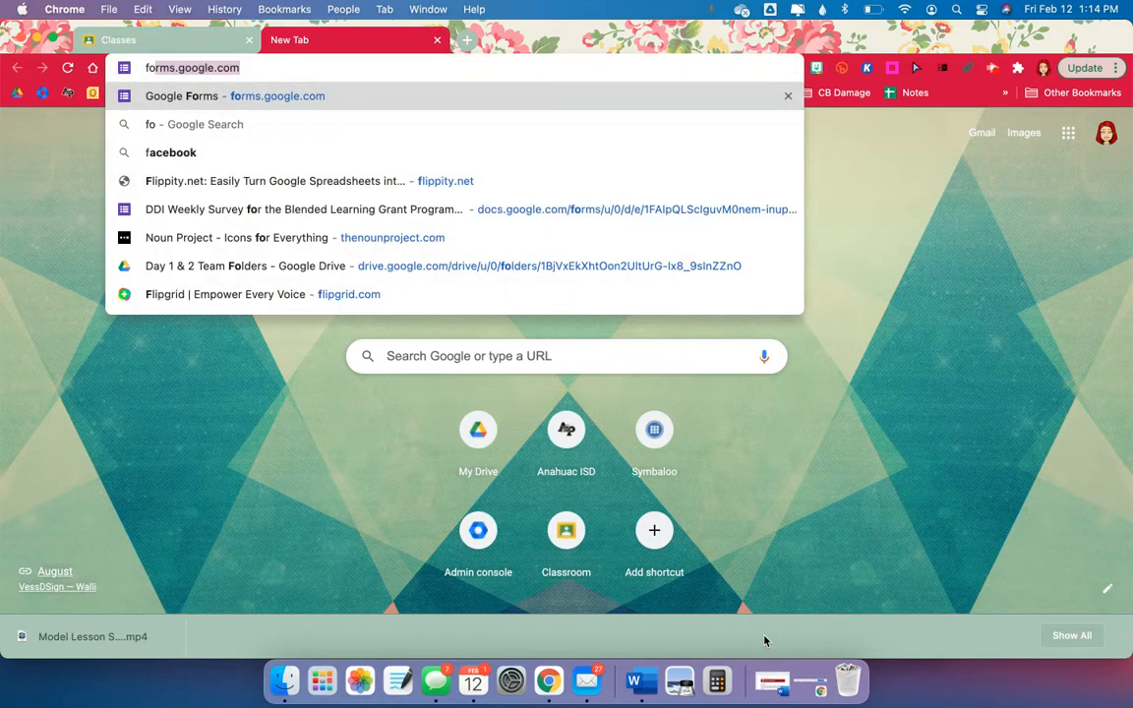
{"action": "key", "text": "Return"}
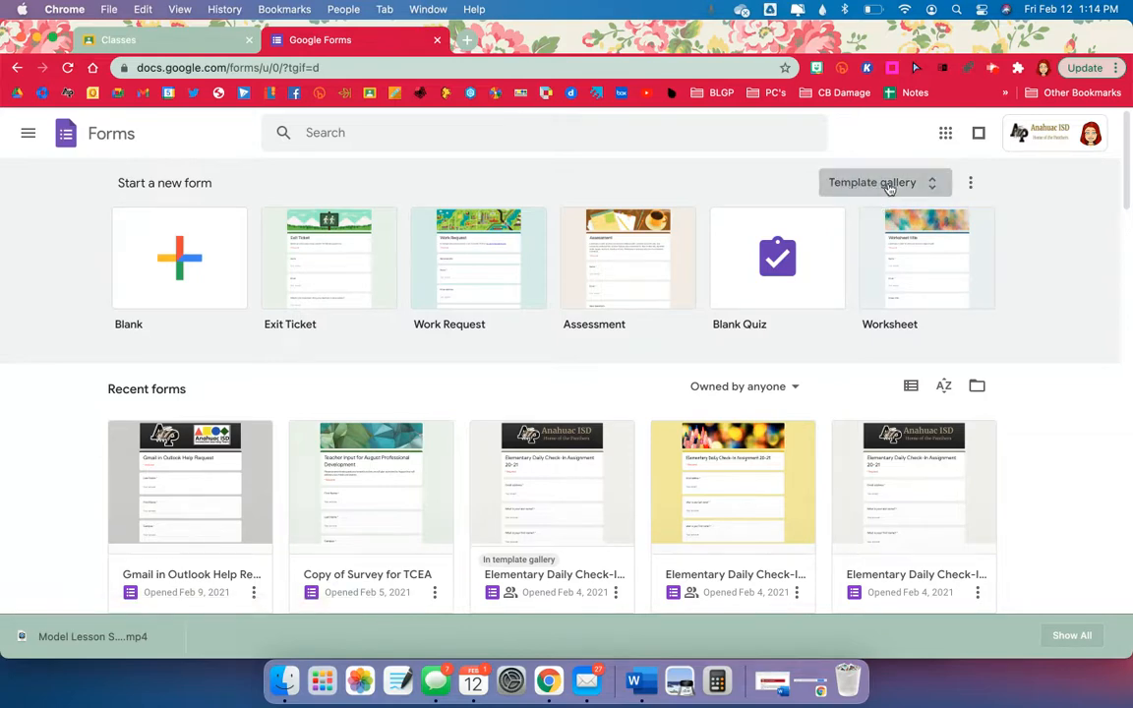
Create a form from the district's Secondary Daily Check-In Assignment template.
{"action": "left_click", "coordinate": [889, 185]}
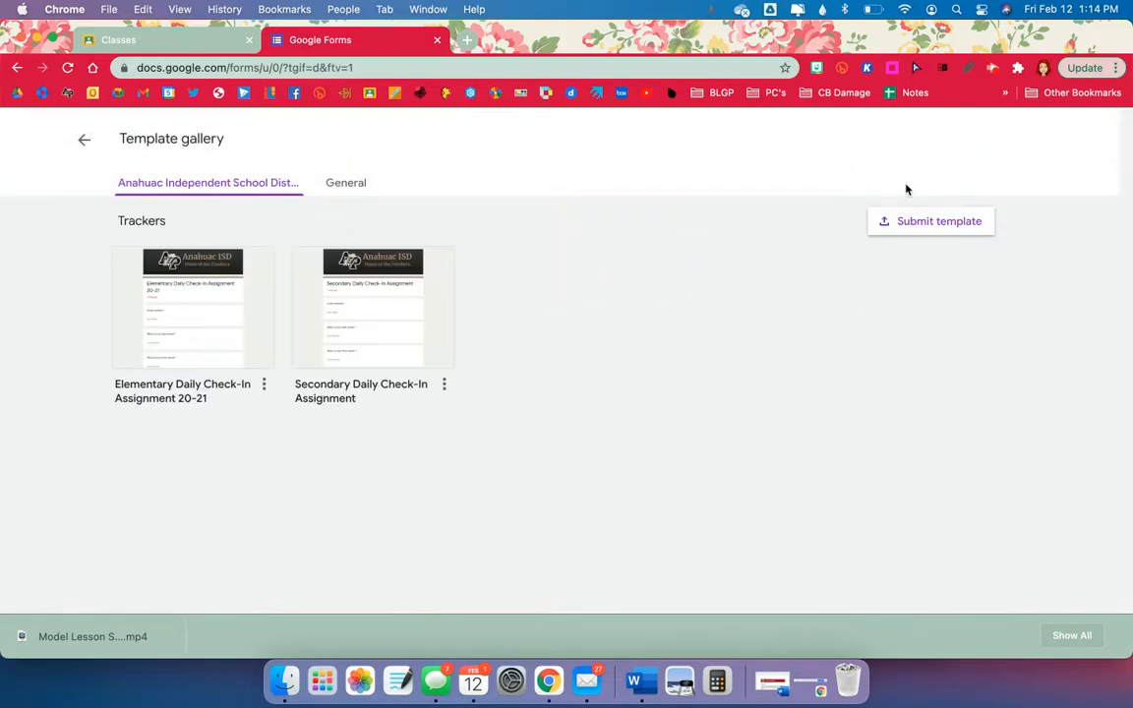
{"action": "left_click", "coordinate": [345, 183]}
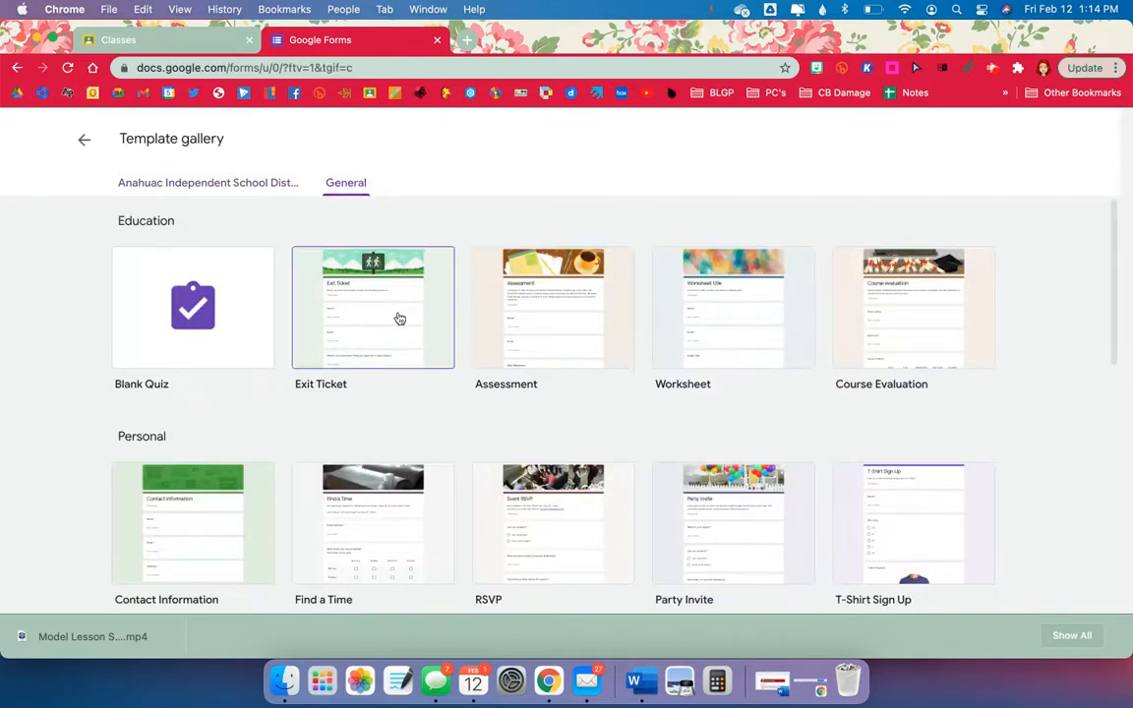
{"action": "left_click", "coordinate": [234, 185]}
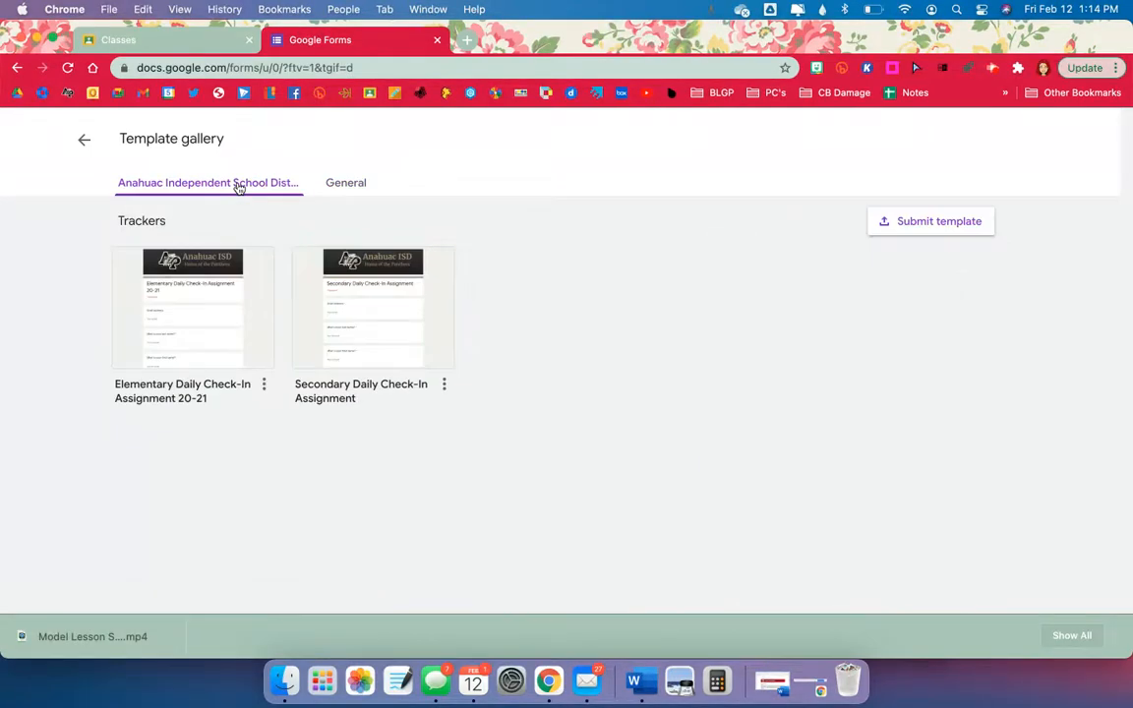
{"action": "left_click", "coordinate": [329, 314]}
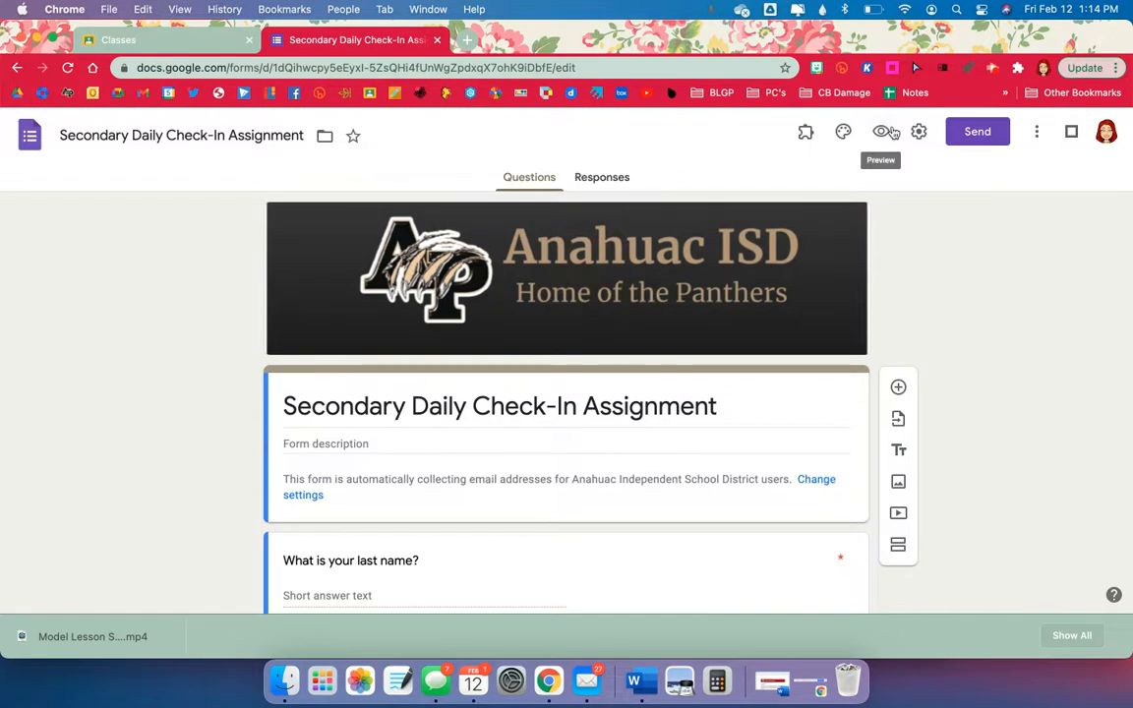
Copy the form's shareable link and switch back to Google Classroom.
{"action": "left_click", "coordinate": [979, 134]}
{"action": "left_click", "coordinate": [506, 266]}
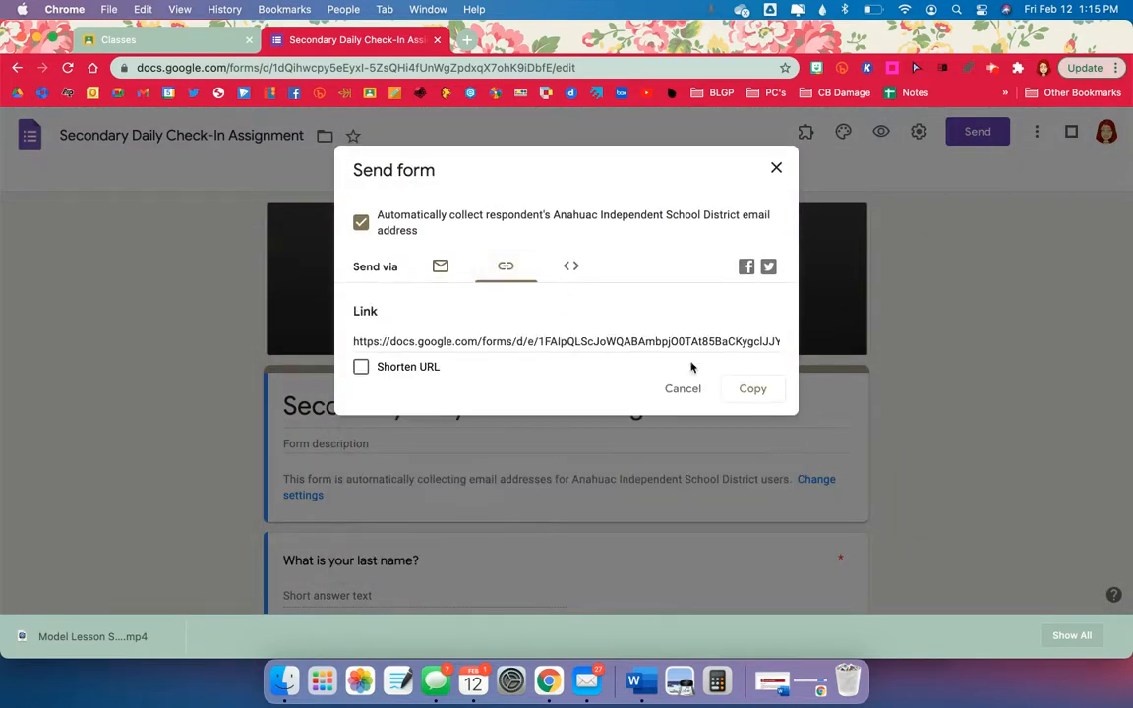
{"action": "left_click", "coordinate": [765, 391]}
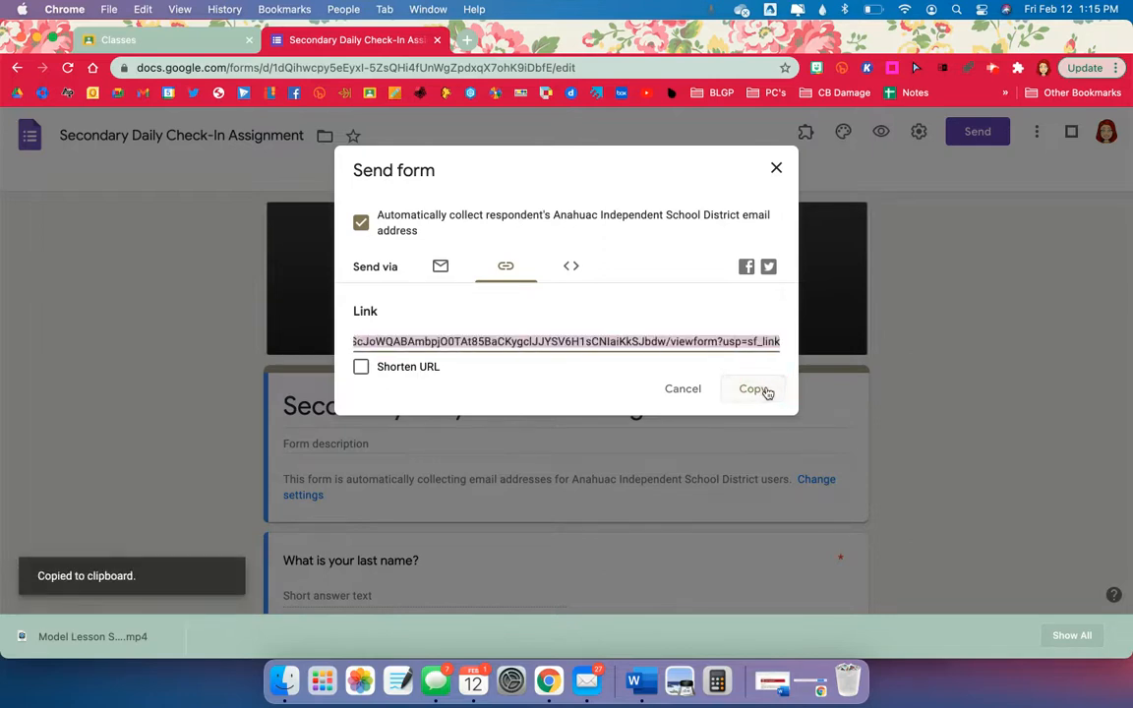
{"action": "left_click", "coordinate": [172, 41]}
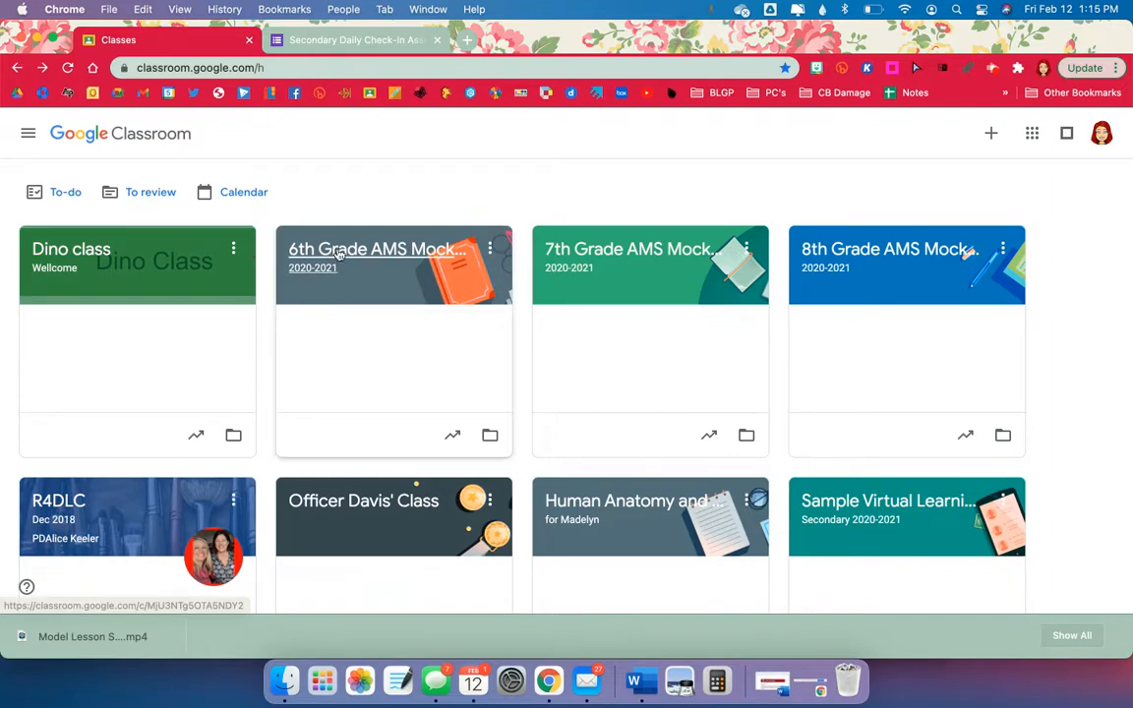
Bring up the Create menu on the 5th Period Chemistry class's Classwork page.
{"action": "scroll", "coordinate": [338, 253], "scroll_direction": "down", "scroll_amount": 10}
{"action": "left_click", "coordinate": [163, 386]}
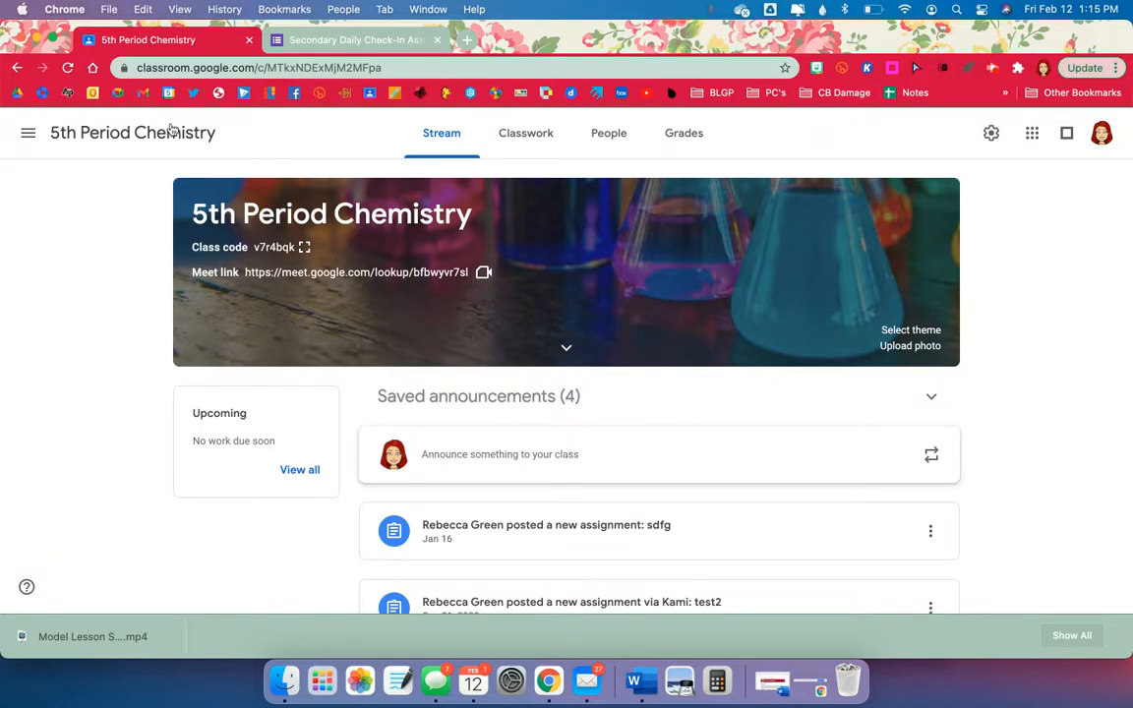
{"action": "left_click", "coordinate": [511, 138]}
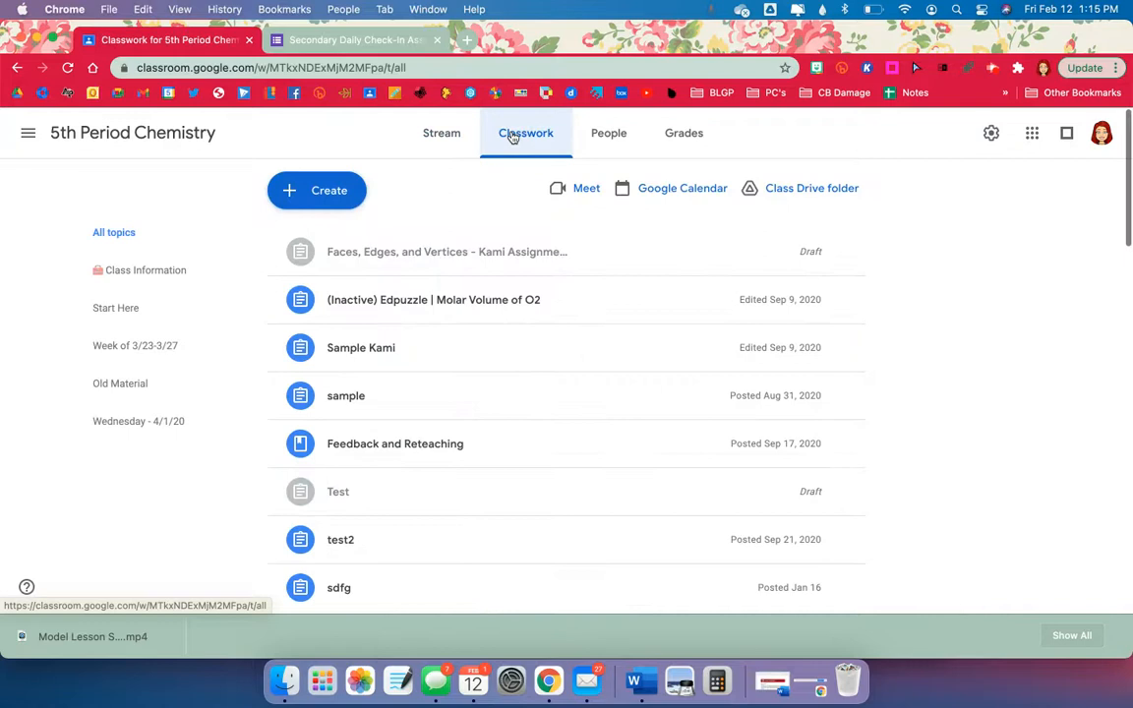
{"action": "left_click", "coordinate": [330, 205]}
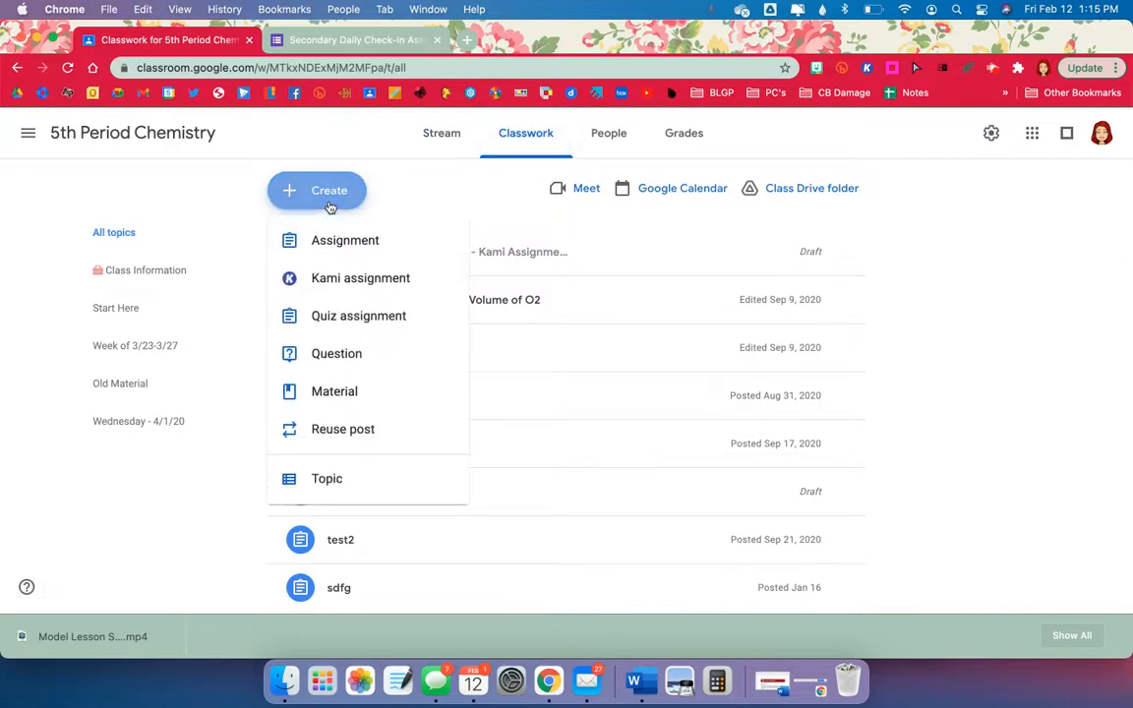
Start a new material titled '1. Daily Check In'.
{"action": "left_click", "coordinate": [375, 403]}
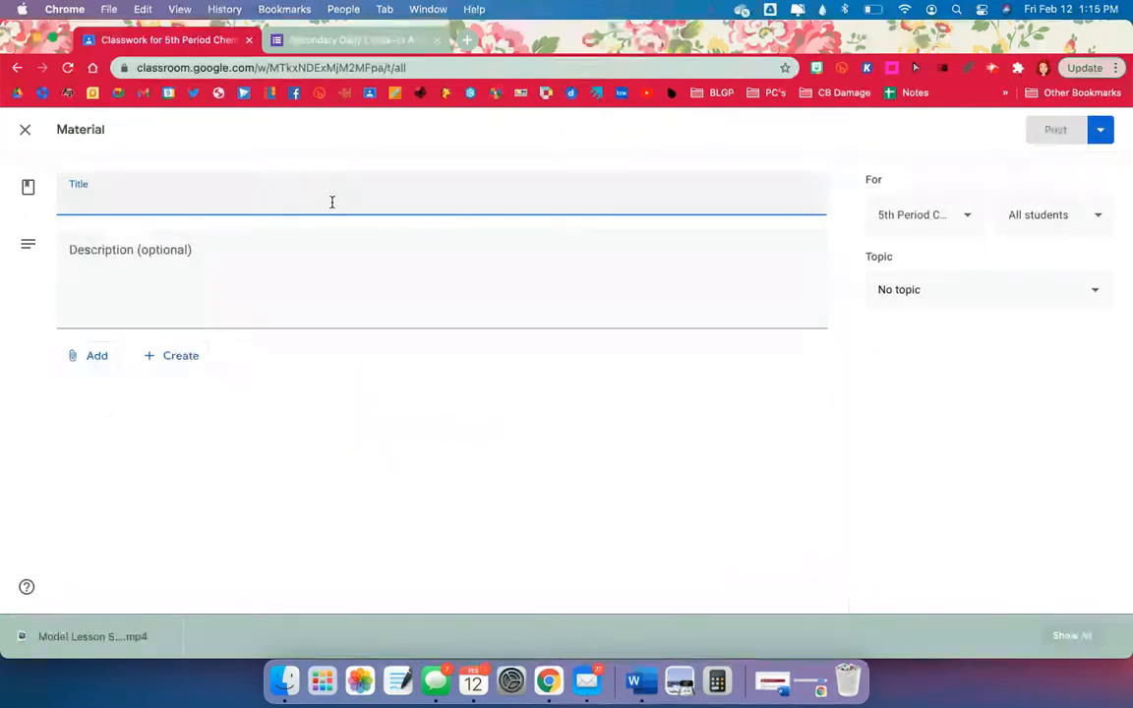
{"action": "type", "text": "1. D"}
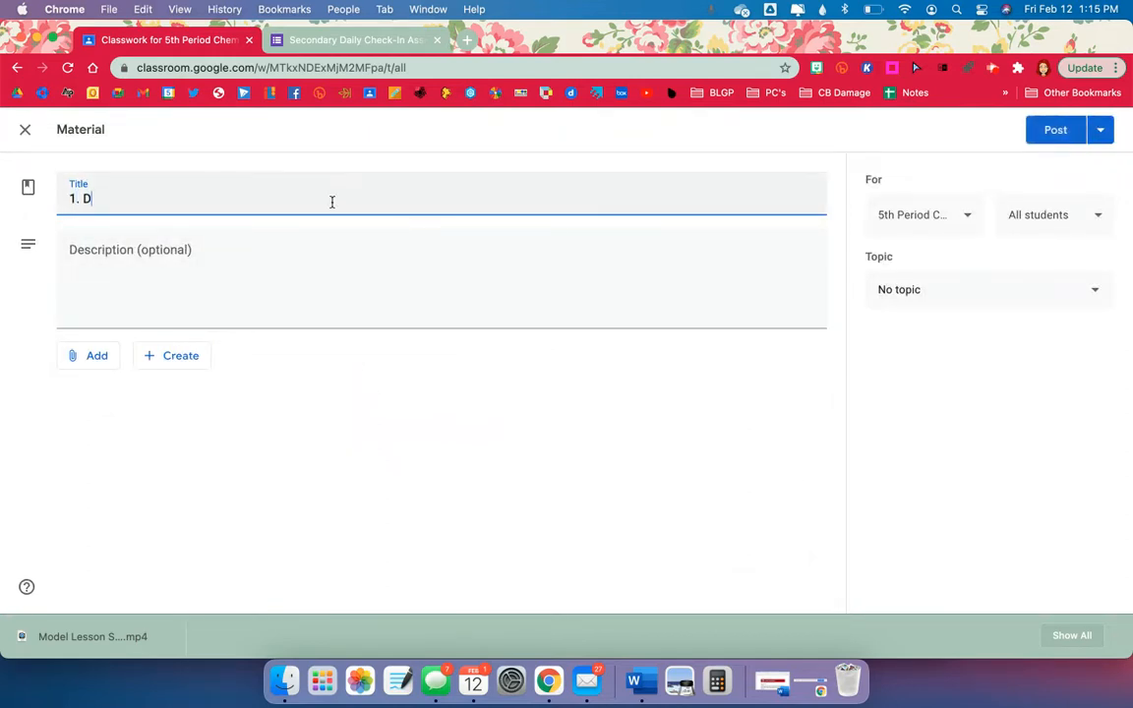
{"action": "type", "text": "aily Check In"}
{"action": "key", "text": "Tab"}
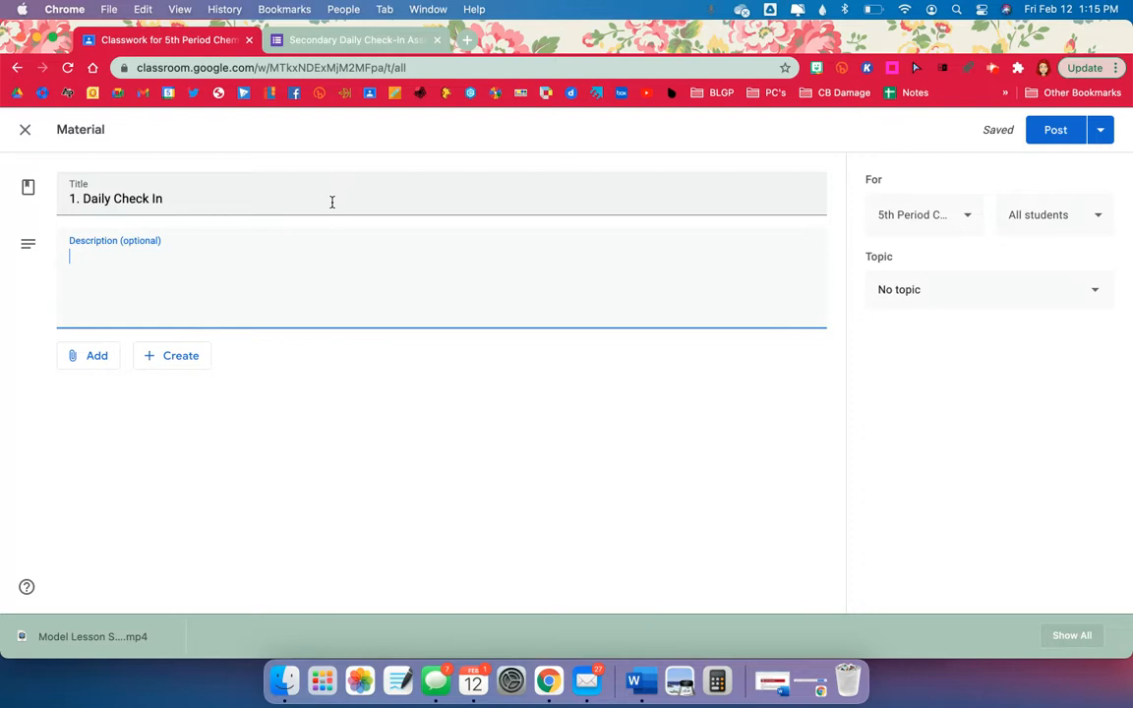
Write the description telling students to fill out and submit the form daily to be marked present.
{"action": "type", "text": "Please click the Google Form below.  Fill this"}
{"action": "key", "text": "BackSpace"}
{"action": "key", "text": "BackSpace"}
{"action": "key", "text": "BackSpace"}
{"action": "type", "text": "this out and Click"}
{"action": "key", "text": "BackSpace"}
{"action": "key", "text": "BackSpace"}
{"action": "key", "text": "BackSpace"}
{"action": "key", "text": "BackSpace"}
{"action": "key", "text": "BackSpace"}
{"action": "type", "text": "click submit."}
{"action": "key", "text": "Return"}
{"action": "key", "text": "Return"}
{"action": "type", "text": "YO"}
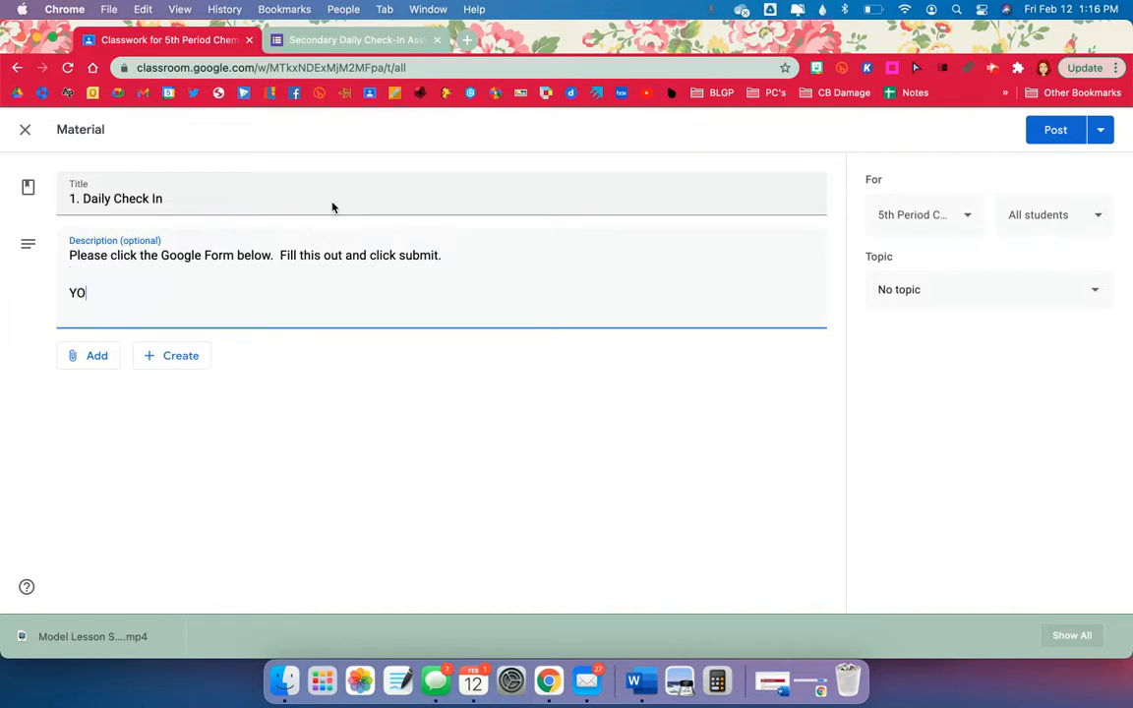
{"action": "type", "text": "U MUST DO THIS"}
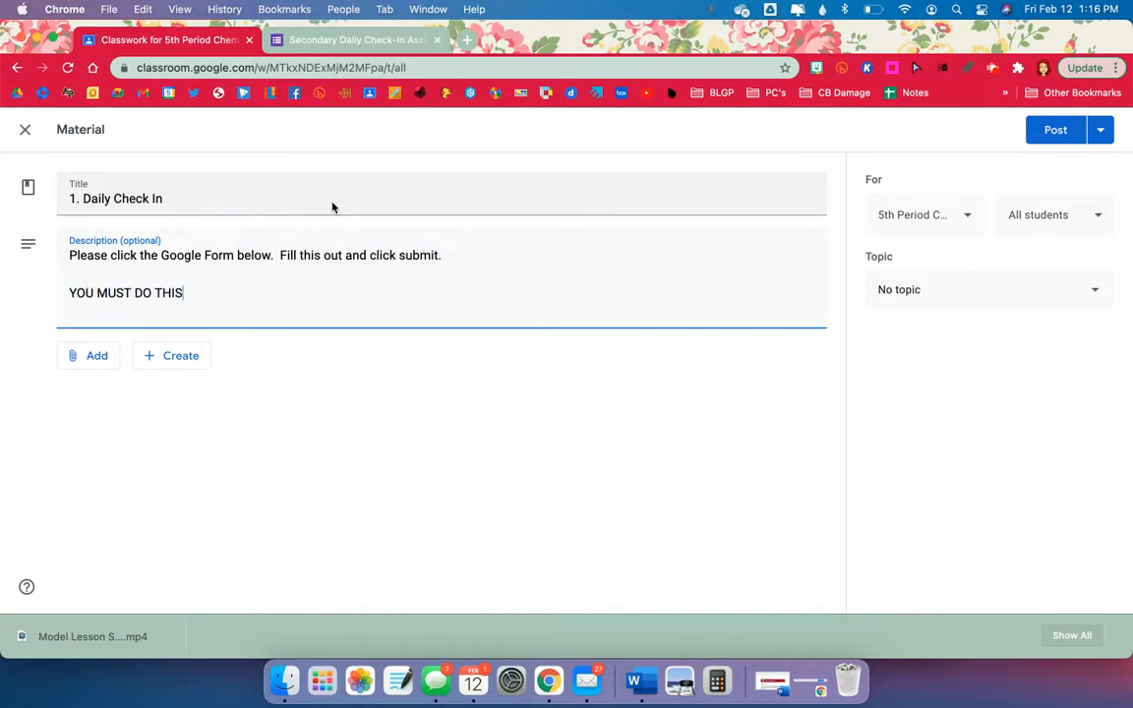
{"action": "type", "text": " STEP EACH DAY TO BE MARKED PRESENT."}
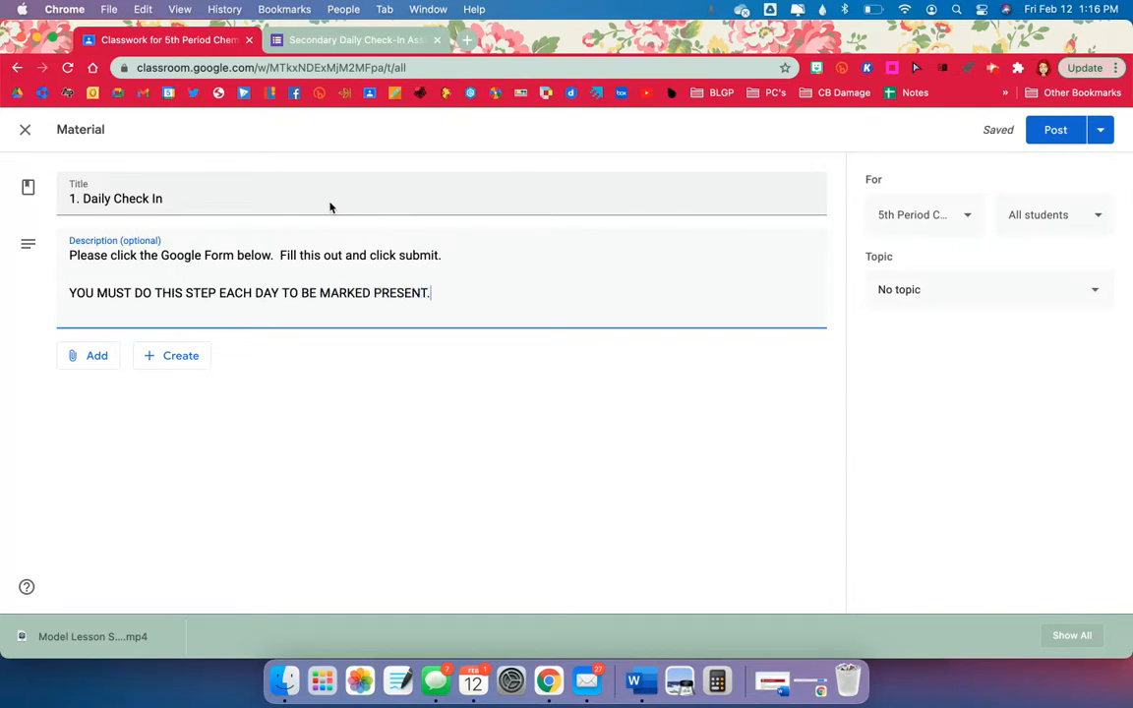
Attach the copied Google Form link to the material.
{"action": "left_click", "coordinate": [87, 363]}
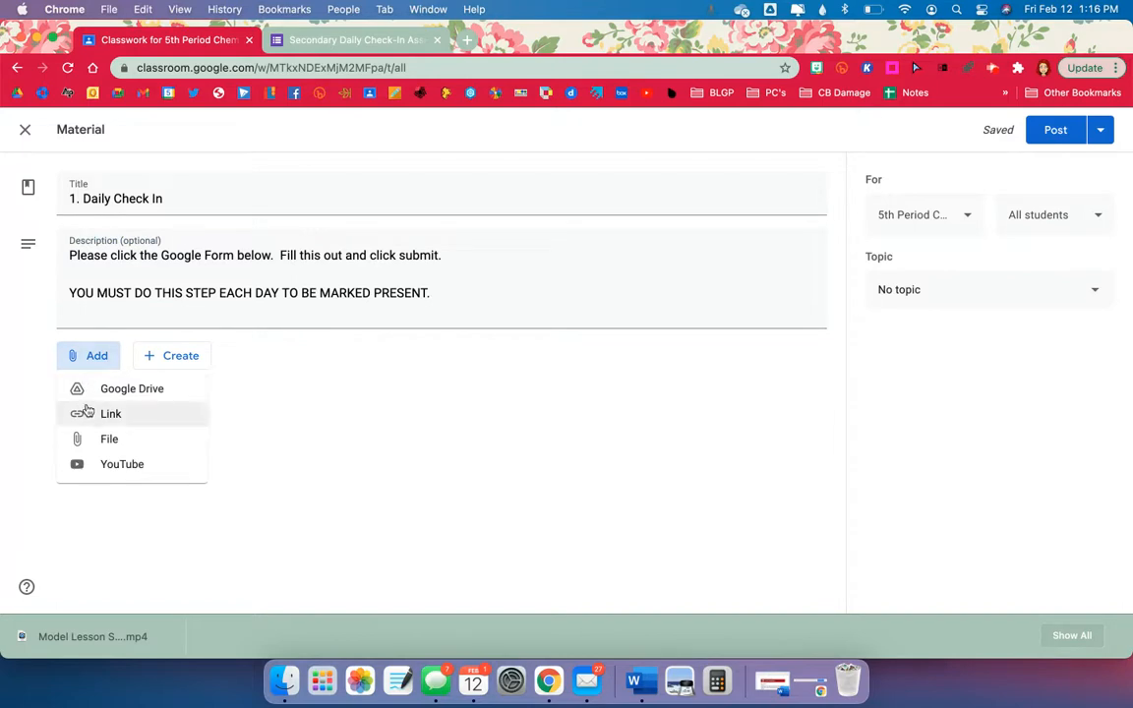
{"action": "left_click", "coordinate": [89, 418]}
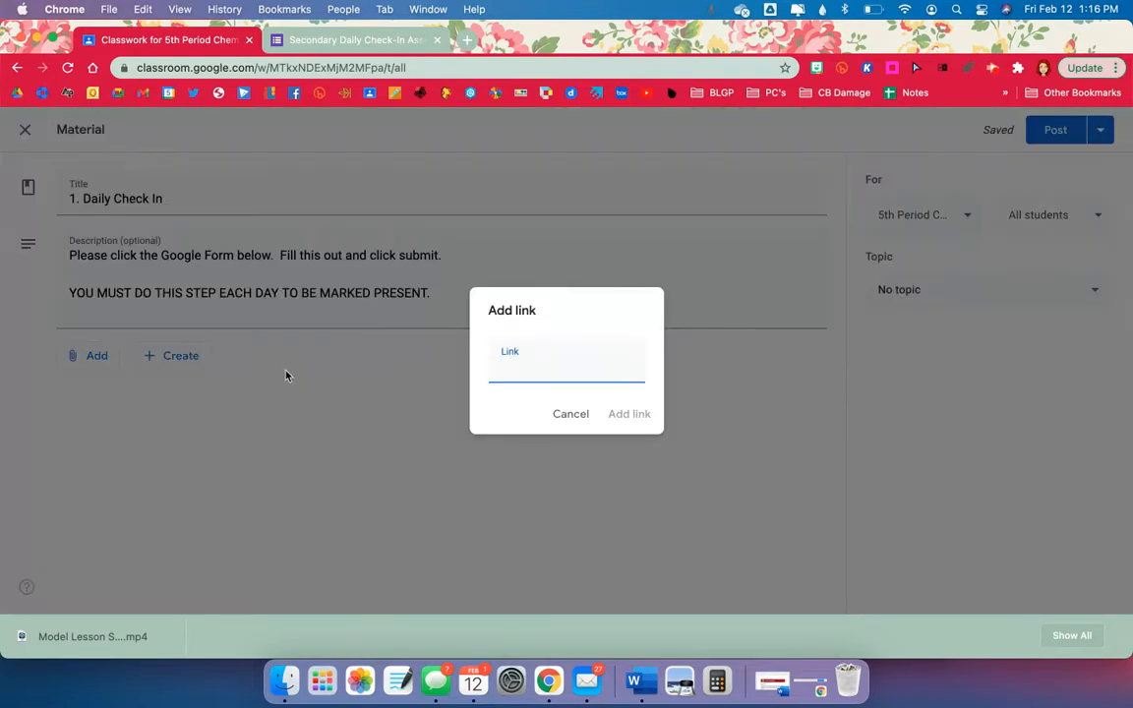
{"action": "right_click", "coordinate": [504, 367]}
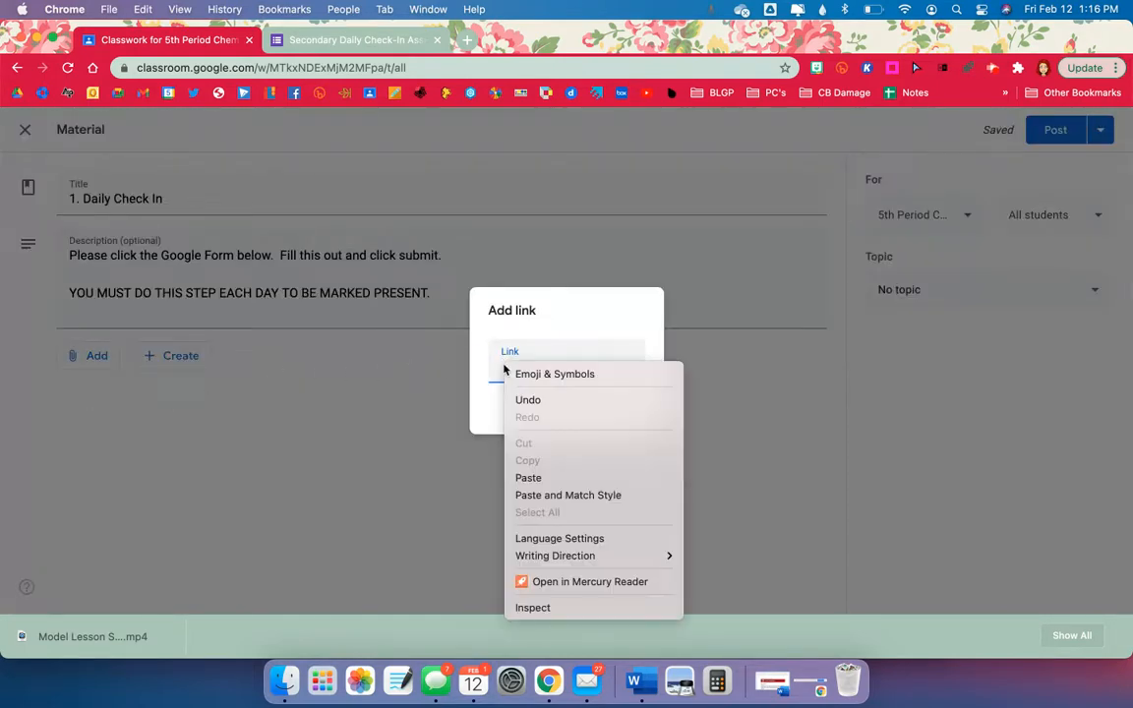
{"action": "left_click", "coordinate": [542, 479]}
{"action": "left_click", "coordinate": [630, 414]}
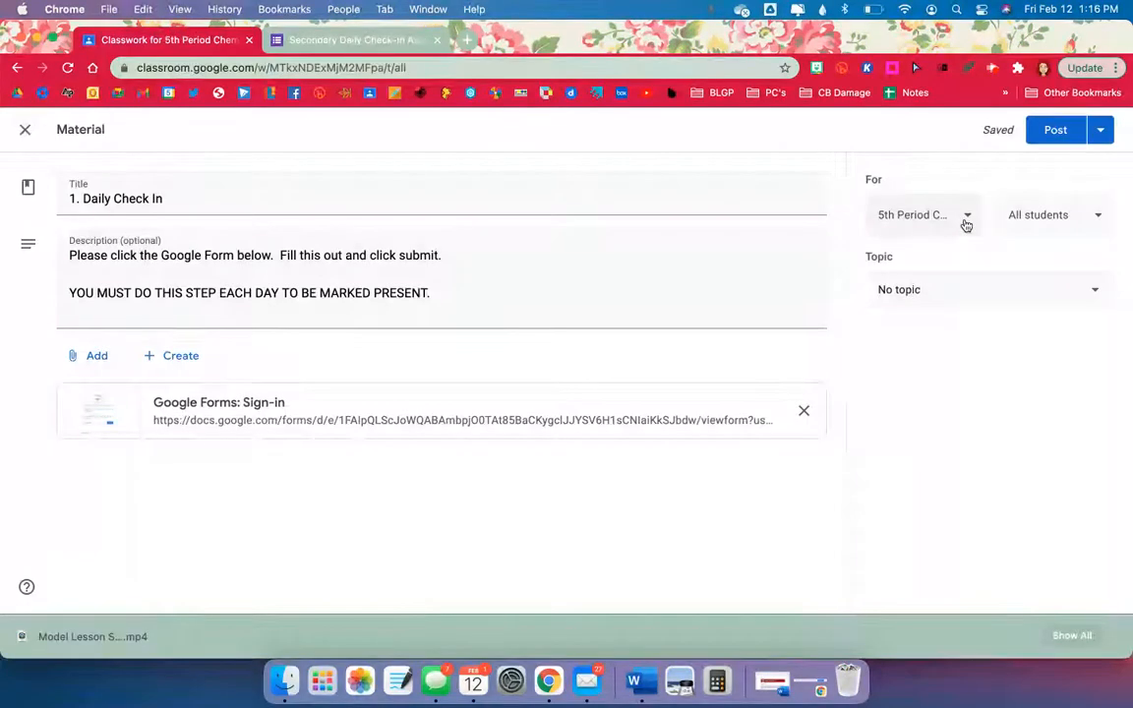
Confirm the class selection and post the material.
{"action": "left_click", "coordinate": [963, 223]}
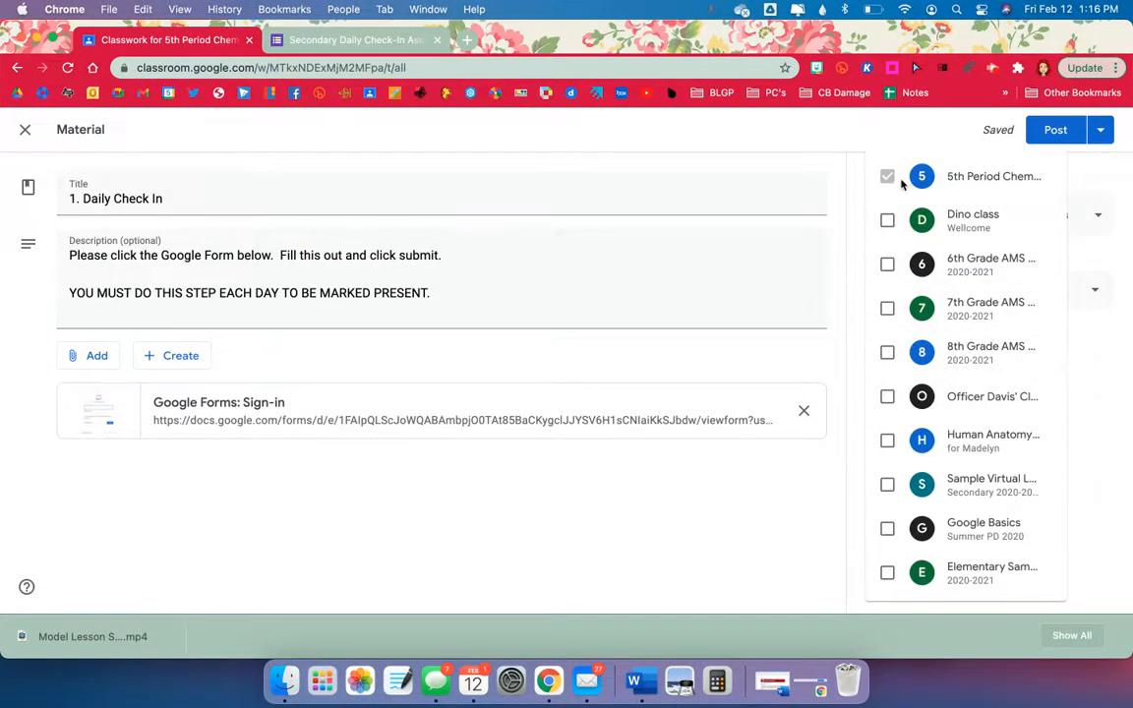
{"action": "left_click", "coordinate": [888, 136]}
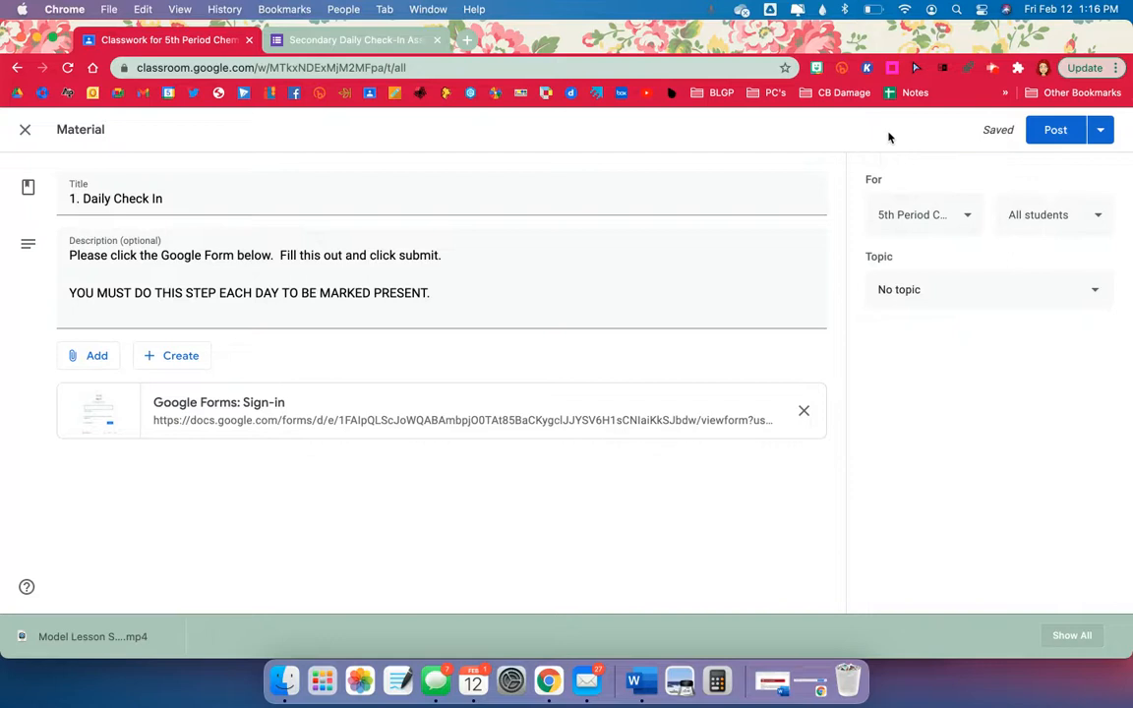
{"action": "left_click", "coordinate": [1061, 135]}
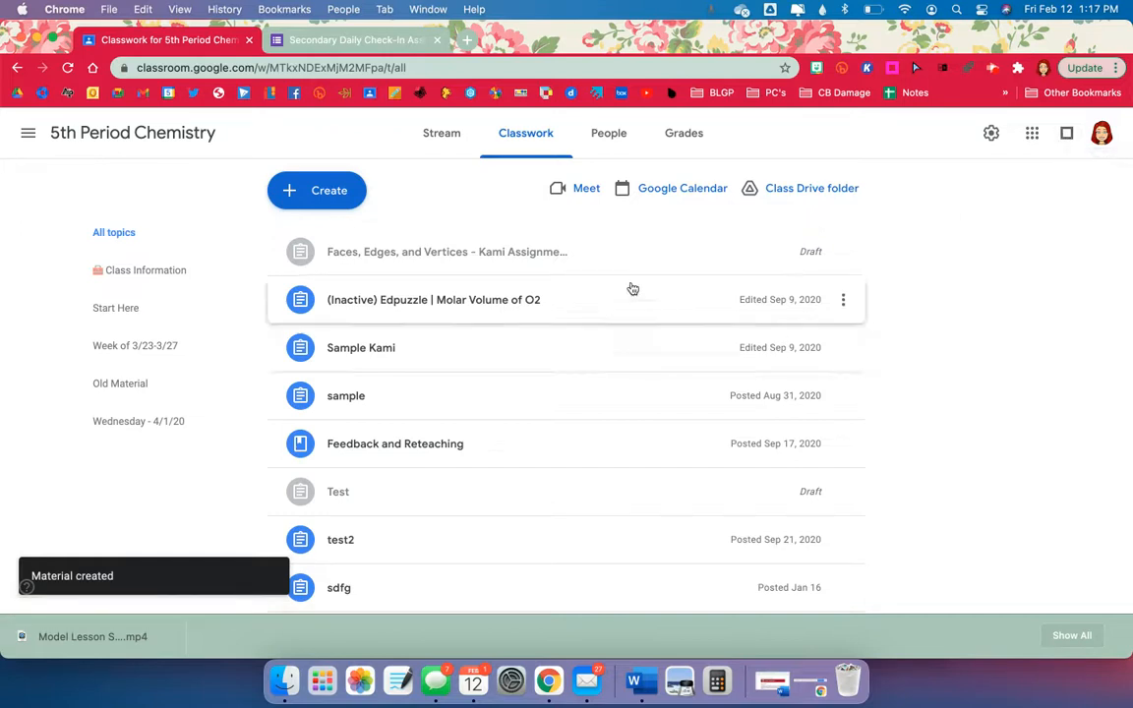
Drag 1. Daily Check In up near the top of the Classwork list.
{"action": "scroll", "coordinate": [630, 343], "scroll_direction": "down", "scroll_amount": 3}
{"action": "scroll", "coordinate": [632, 343], "scroll_direction": "down", "scroll_amount": 1}
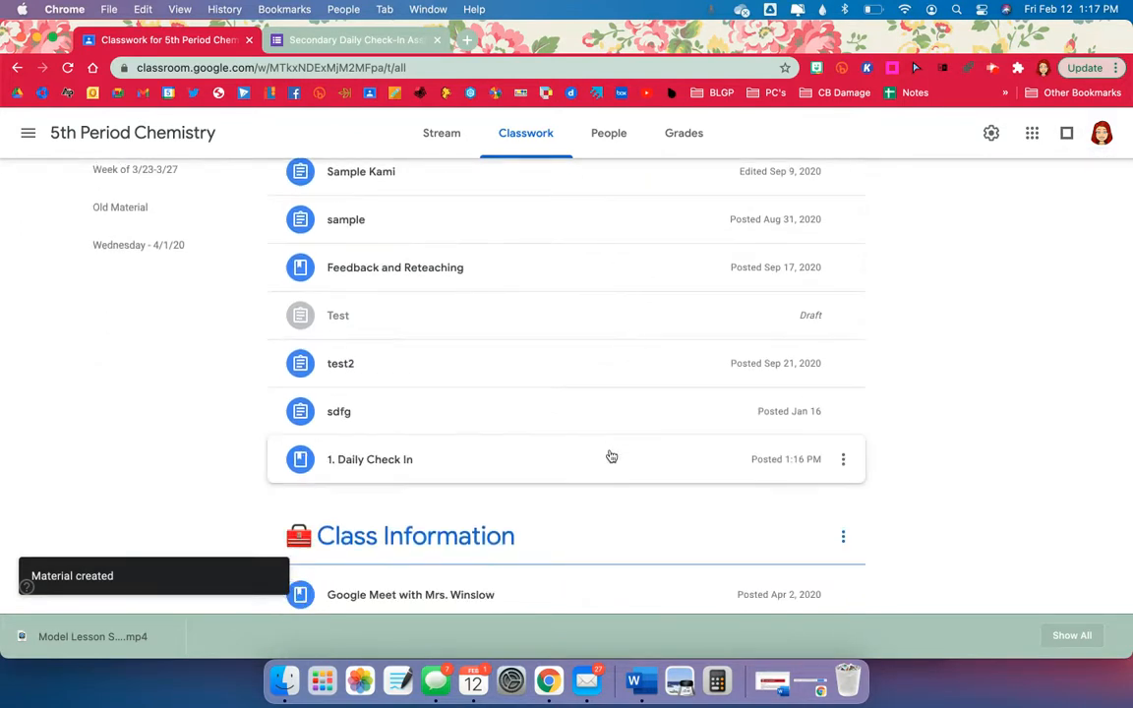
{"action": "left_click_drag", "start_coordinate": [610, 466], "coordinate": [361, 225]}
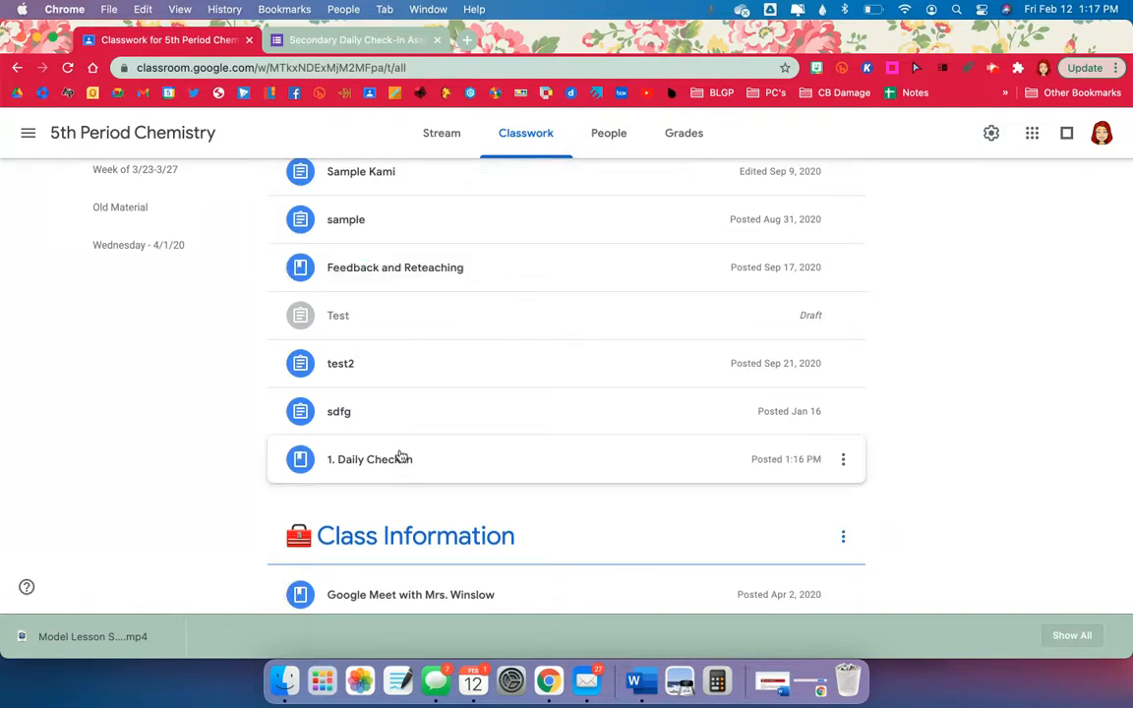
{"action": "left_click_drag", "start_coordinate": [400, 457], "coordinate": [374, 227]}
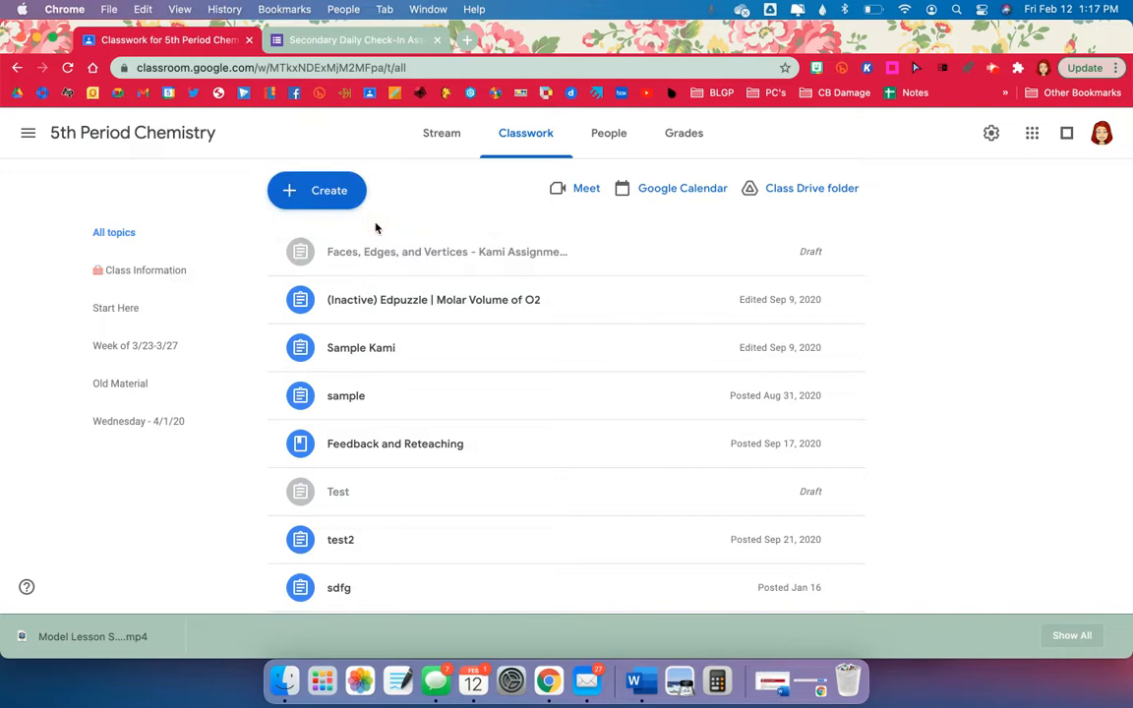
{"action": "scroll", "coordinate": [370, 432], "scroll_direction": "down", "scroll_amount": 3}
Edit 1. Daily Check In to place it under a new 'Check In Assignment' topic and save.
{"action": "left_click", "coordinate": [845, 443]}
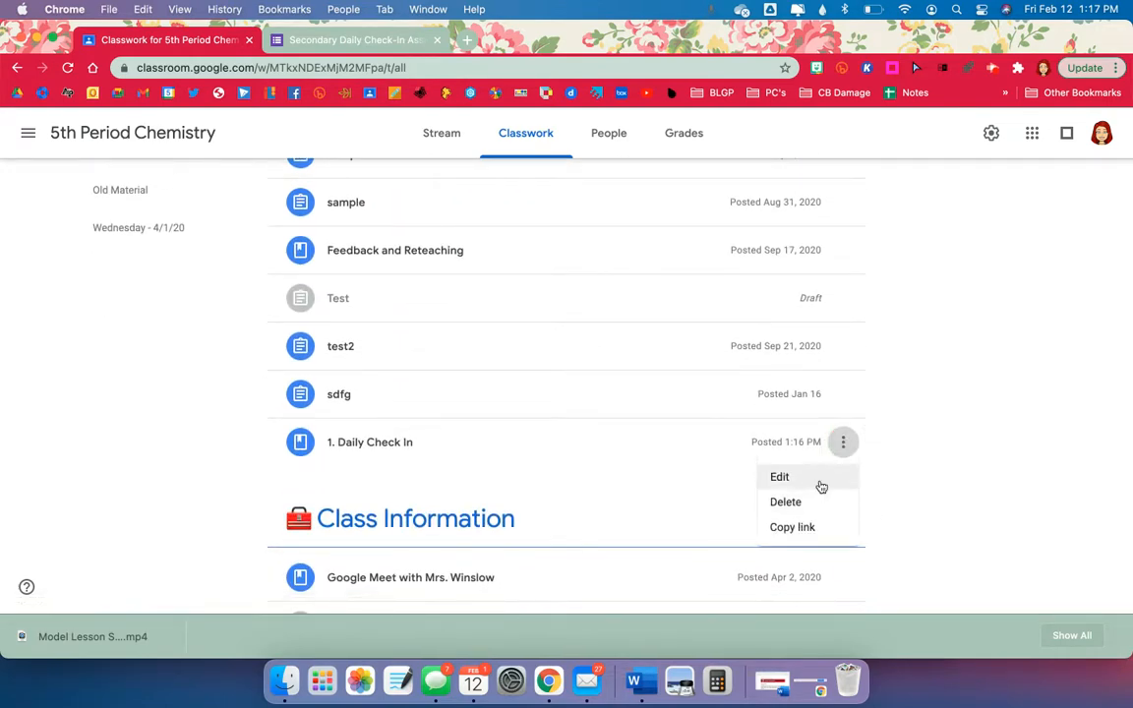
{"action": "left_click", "coordinate": [819, 477]}
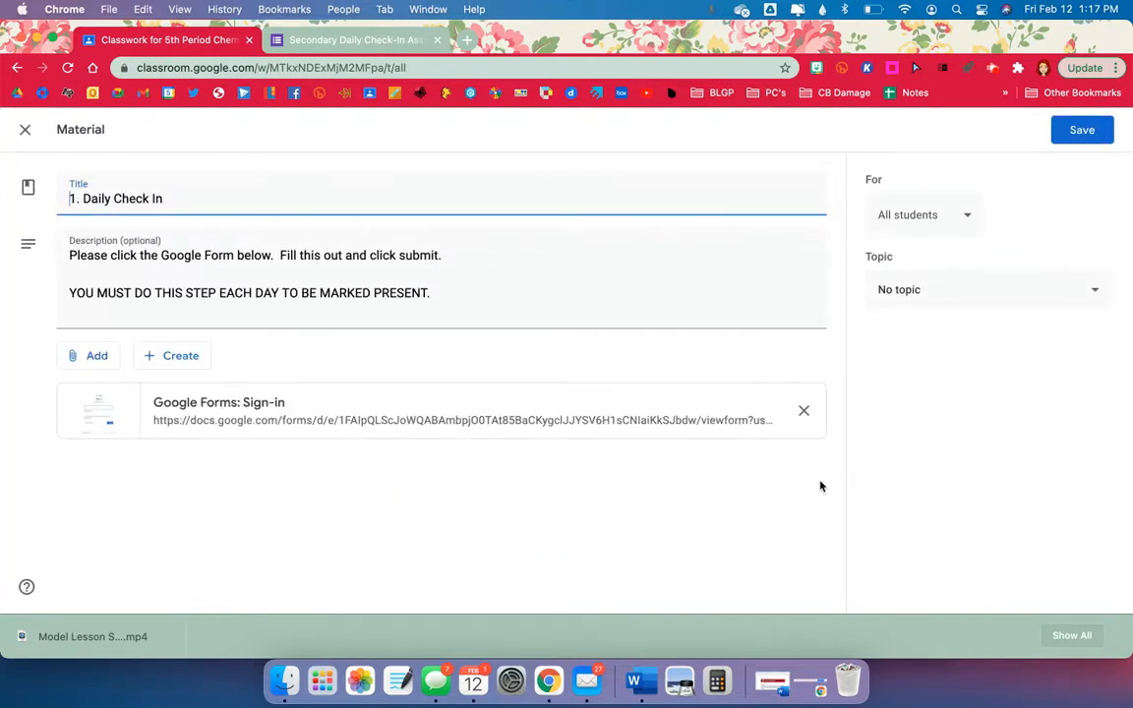
{"action": "left_click", "coordinate": [937, 289]}
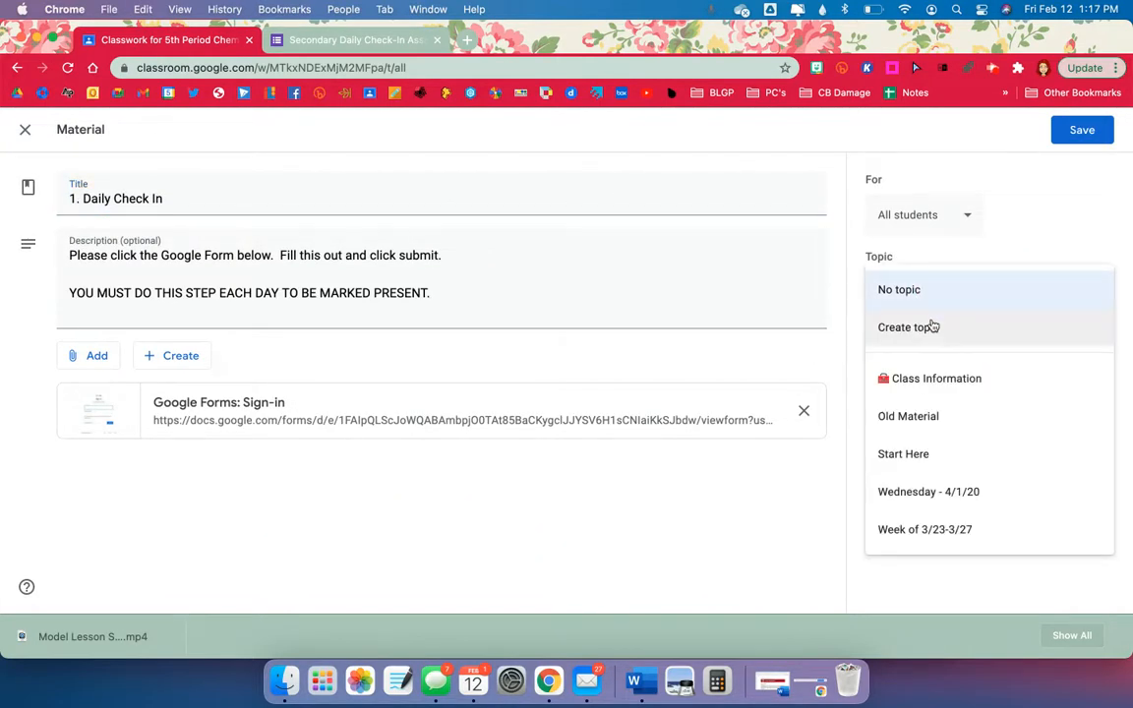
{"action": "left_click", "coordinate": [932, 326]}
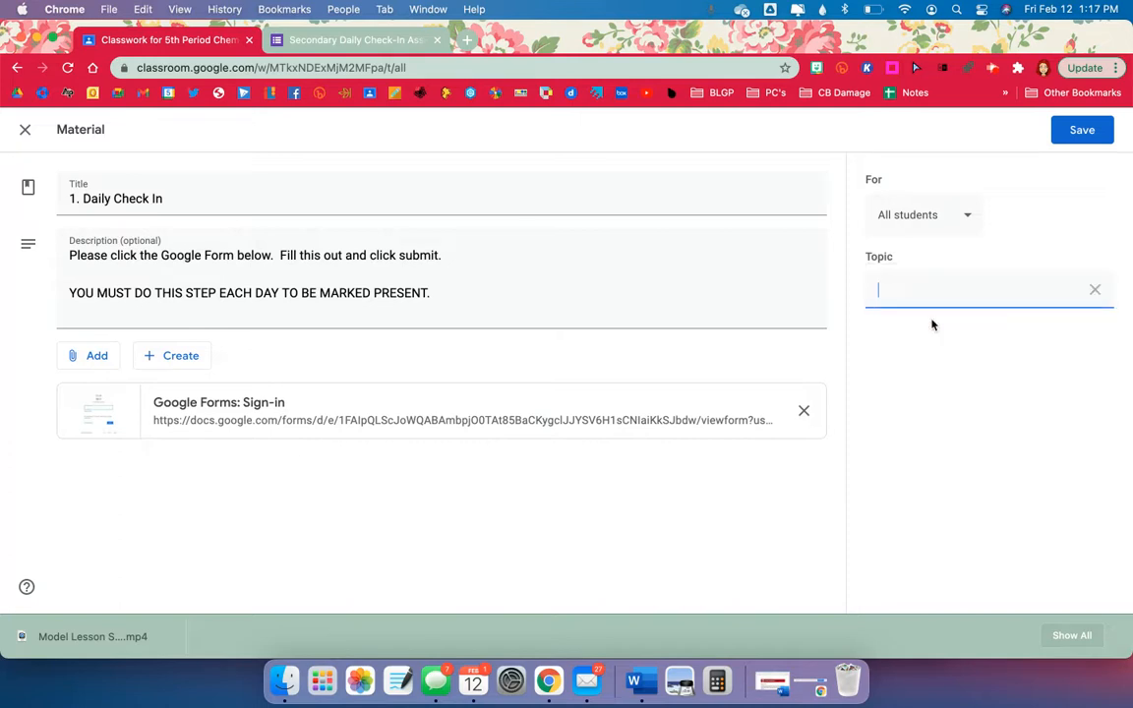
{"action": "type", "text": "Check In Assignment"}
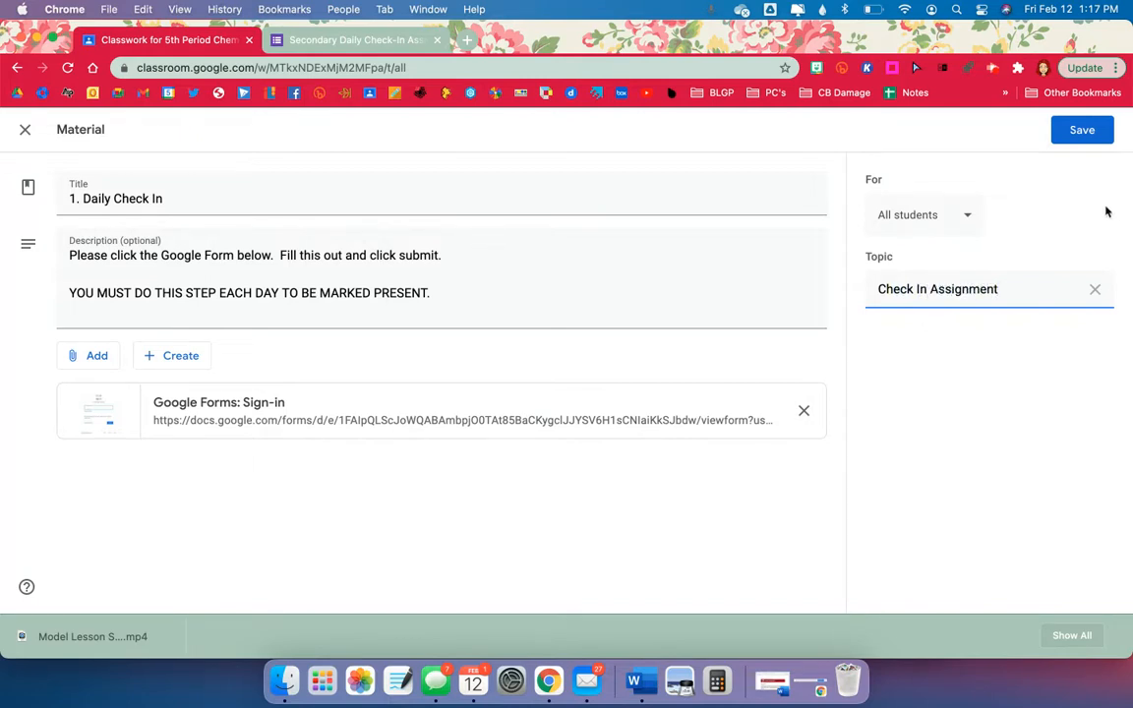
{"action": "left_click", "coordinate": [1090, 134]}
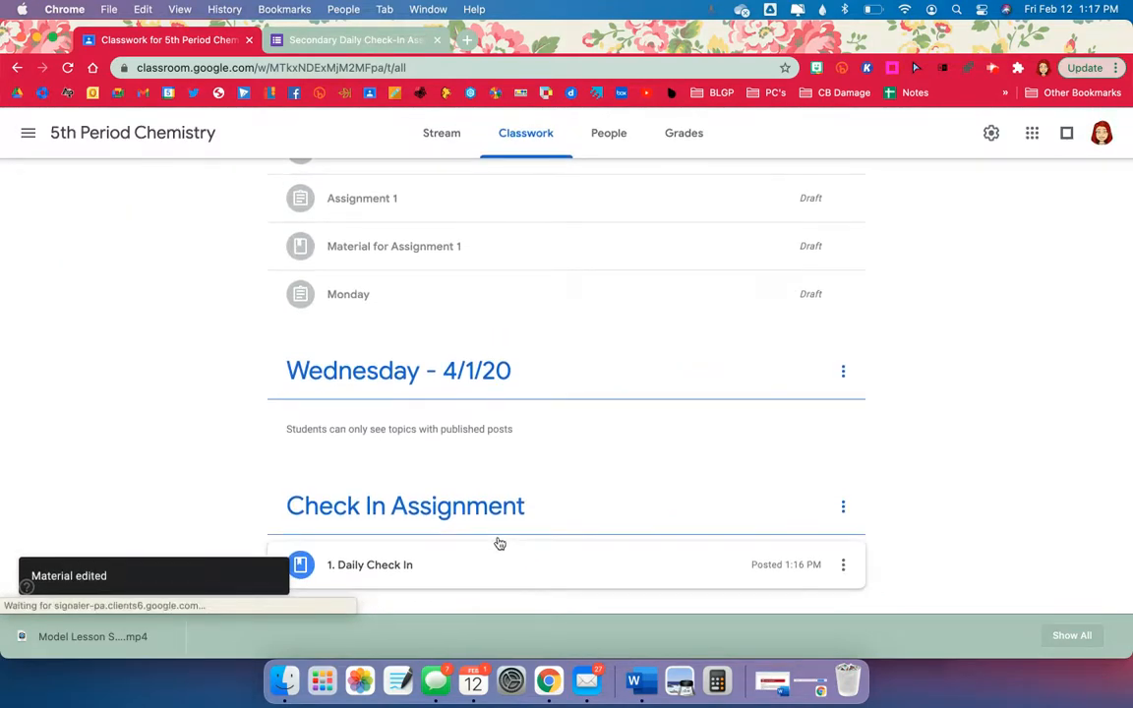
Move the Check In Assignment topic up twice and drag it toward the top.
{"action": "left_click", "coordinate": [842, 505]}
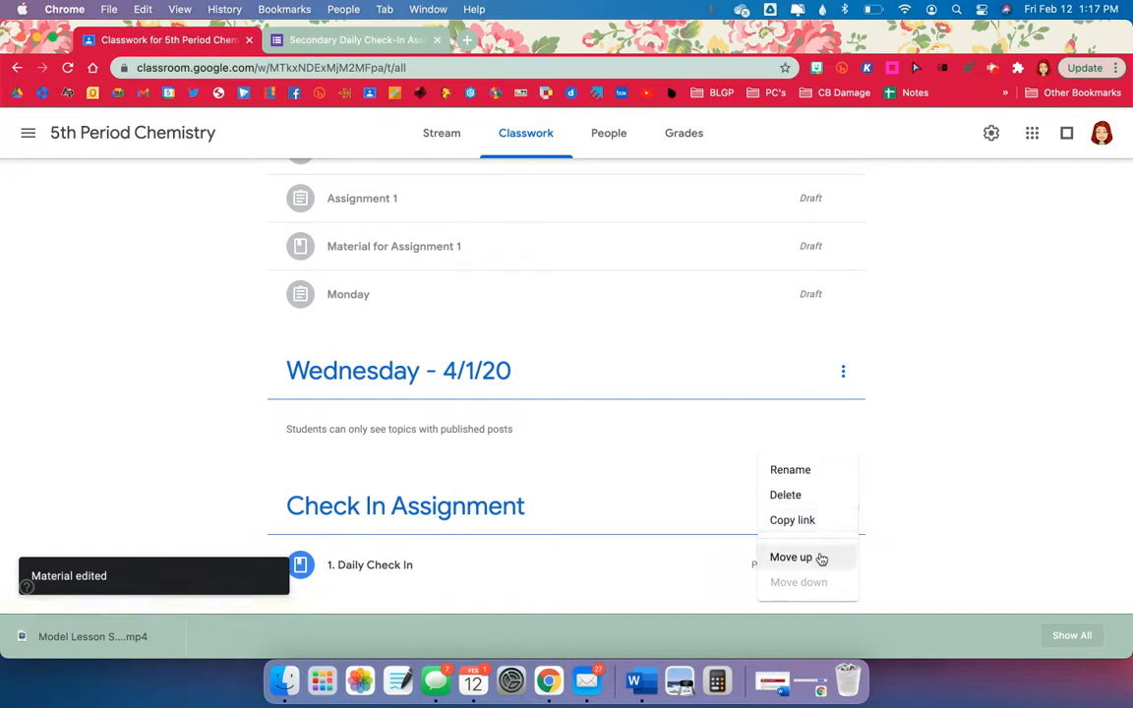
{"action": "left_click", "coordinate": [821, 557]}
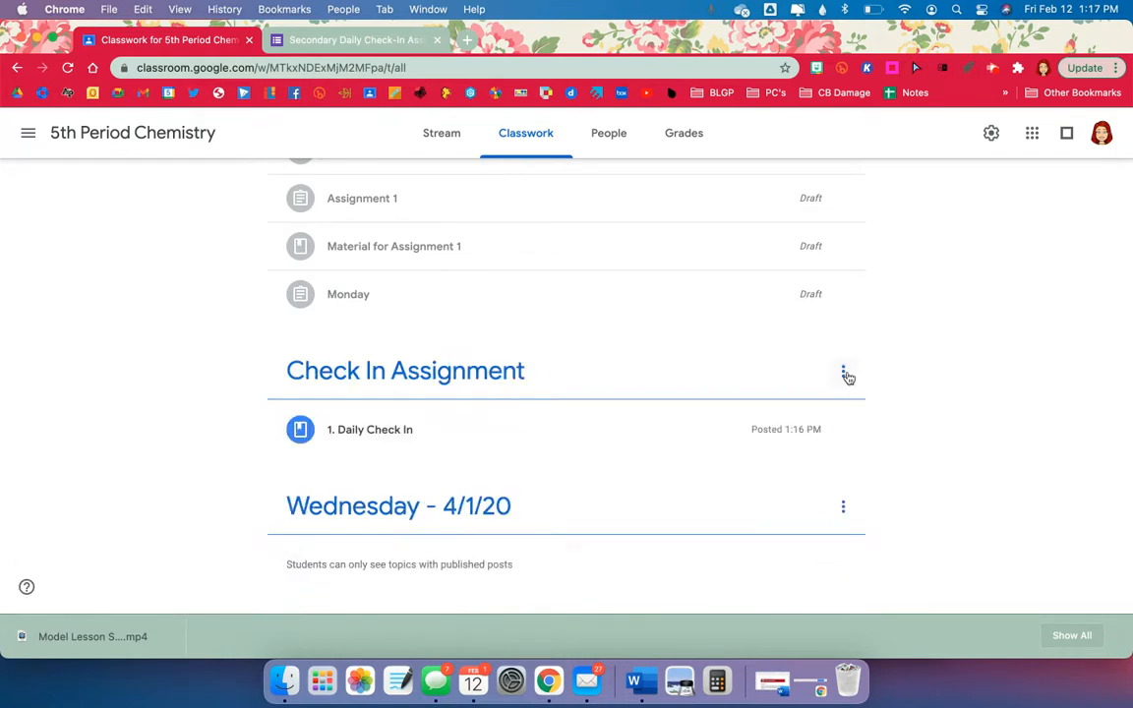
{"action": "left_click", "coordinate": [843, 372]}
{"action": "left_click", "coordinate": [819, 494]}
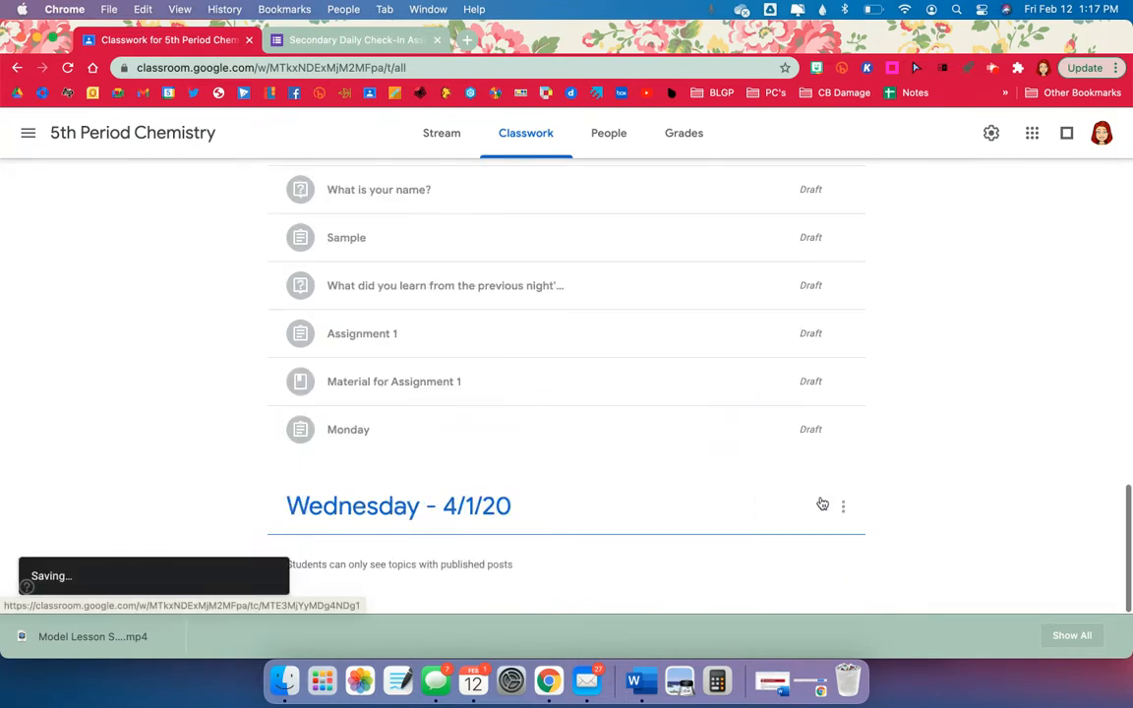
{"action": "scroll", "coordinate": [822, 502], "scroll_direction": "up", "scroll_amount": 5}
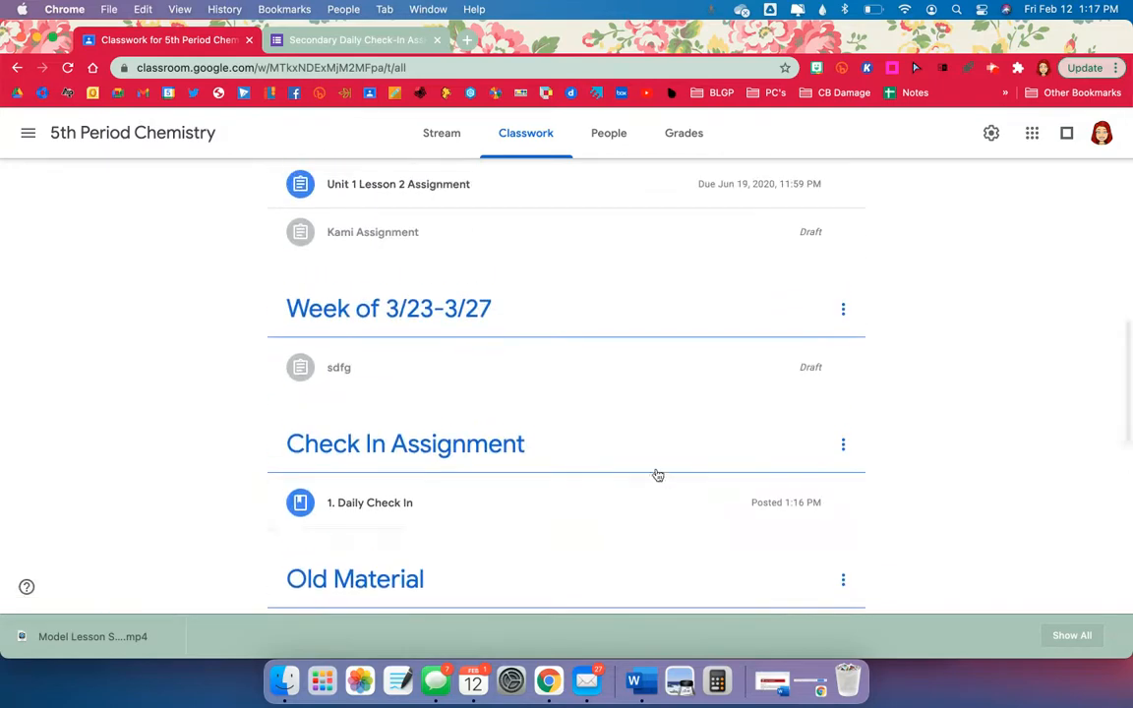
{"action": "left_click_drag", "start_coordinate": [645, 459], "coordinate": [511, 457]}
{"action": "scroll", "coordinate": [585, 257], "scroll_direction": "up", "scroll_amount": 10}
{"action": "scroll", "coordinate": [586, 257], "scroll_direction": "up", "scroll_amount": 2}
{"action": "scroll", "coordinate": [585, 259], "scroll_direction": "down", "scroll_amount": 3}
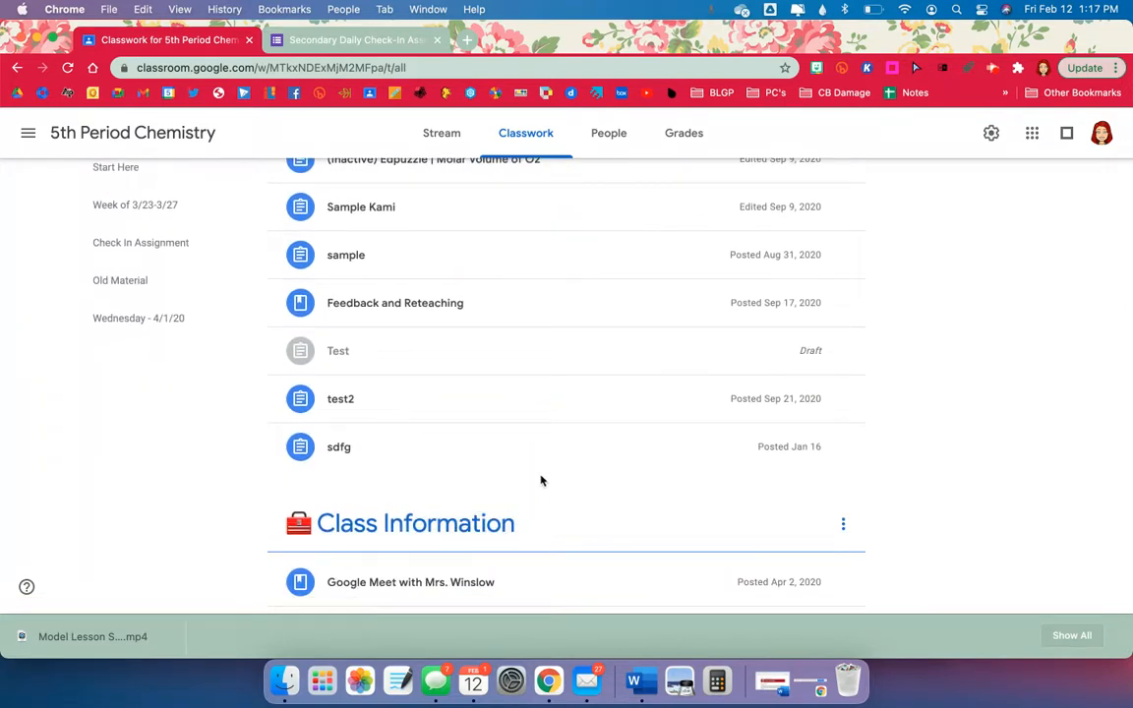
{"action": "scroll", "coordinate": [539, 478], "scroll_direction": "down", "scroll_amount": 4}
{"action": "scroll", "coordinate": [540, 480], "scroll_direction": "down", "scroll_amount": 3}
Move Check In Assignment further up, above Week of 3/23-3/27 and Start Here.
{"action": "left_click", "coordinate": [852, 466]}
{"action": "left_click", "coordinate": [817, 555]}
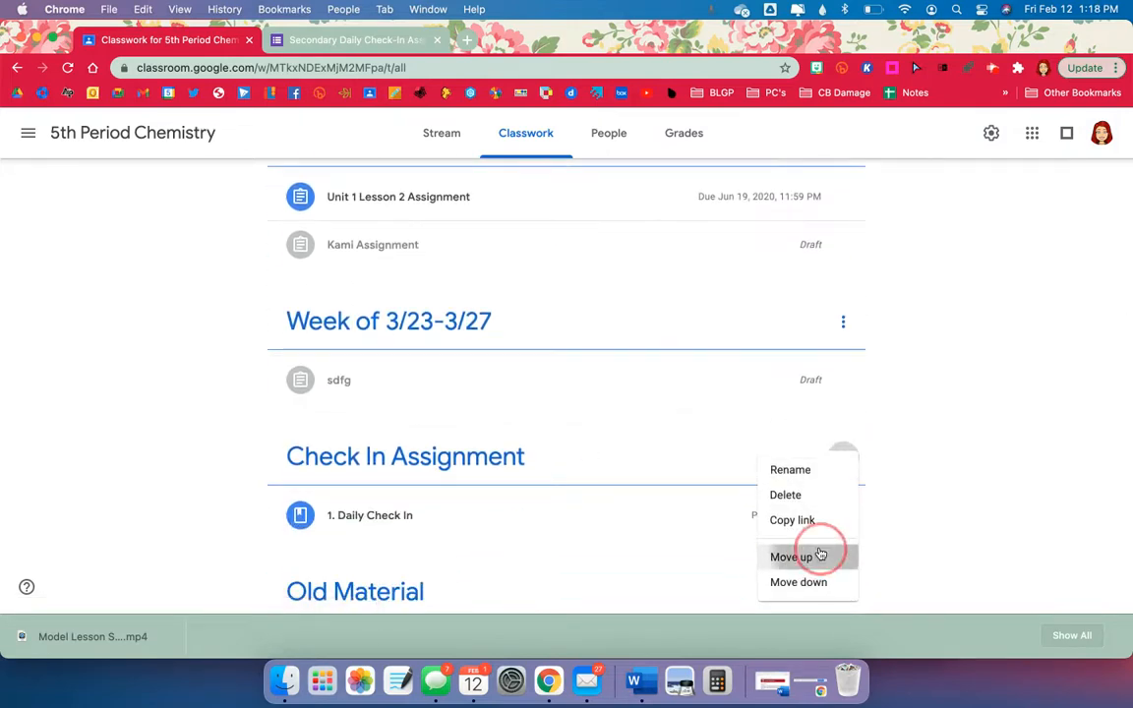
{"action": "left_click", "coordinate": [842, 322]}
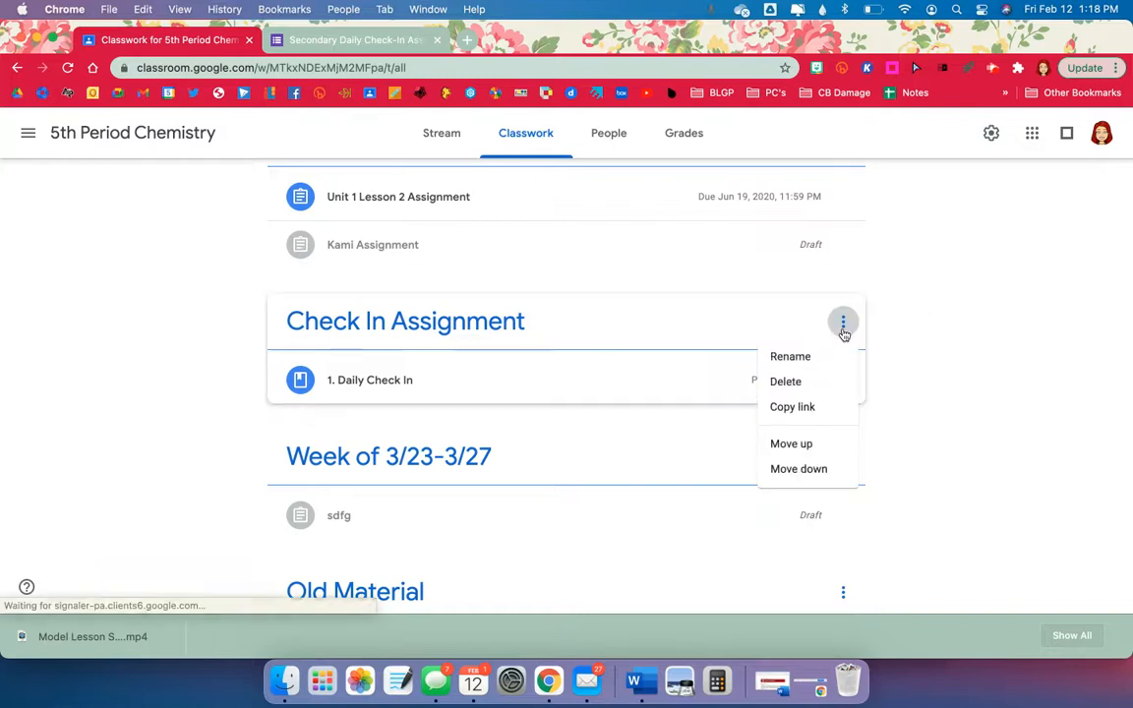
{"action": "left_click", "coordinate": [817, 444]}
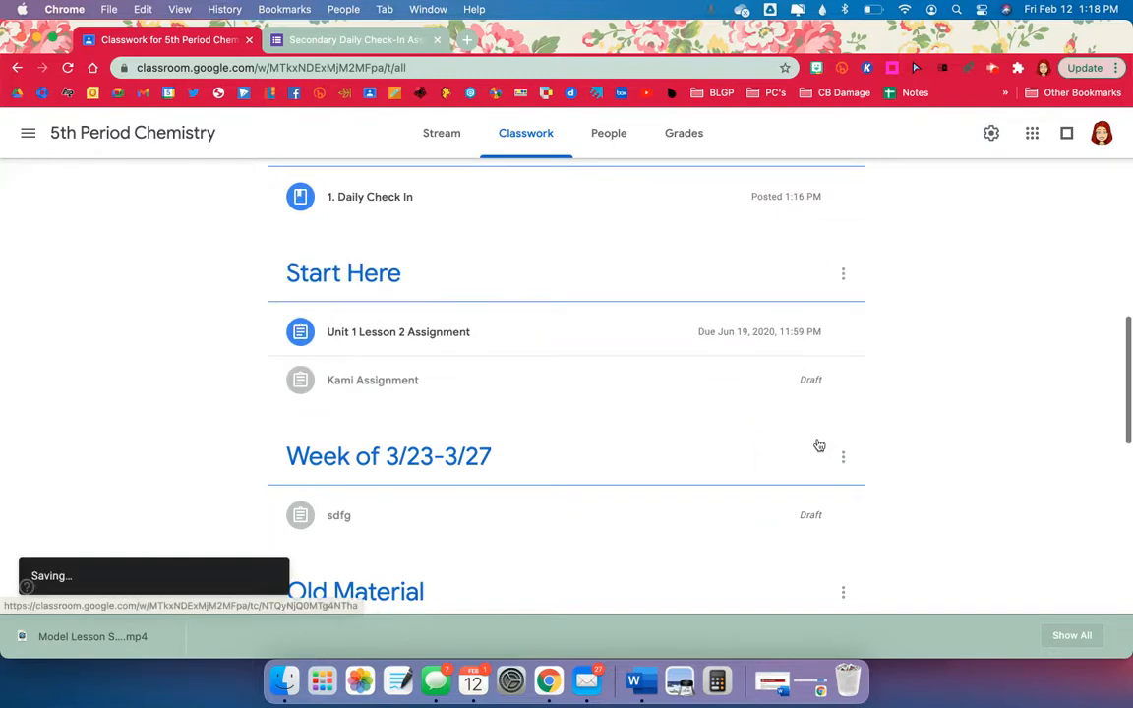
{"action": "scroll", "coordinate": [818, 445], "scroll_direction": "up", "scroll_amount": 6}
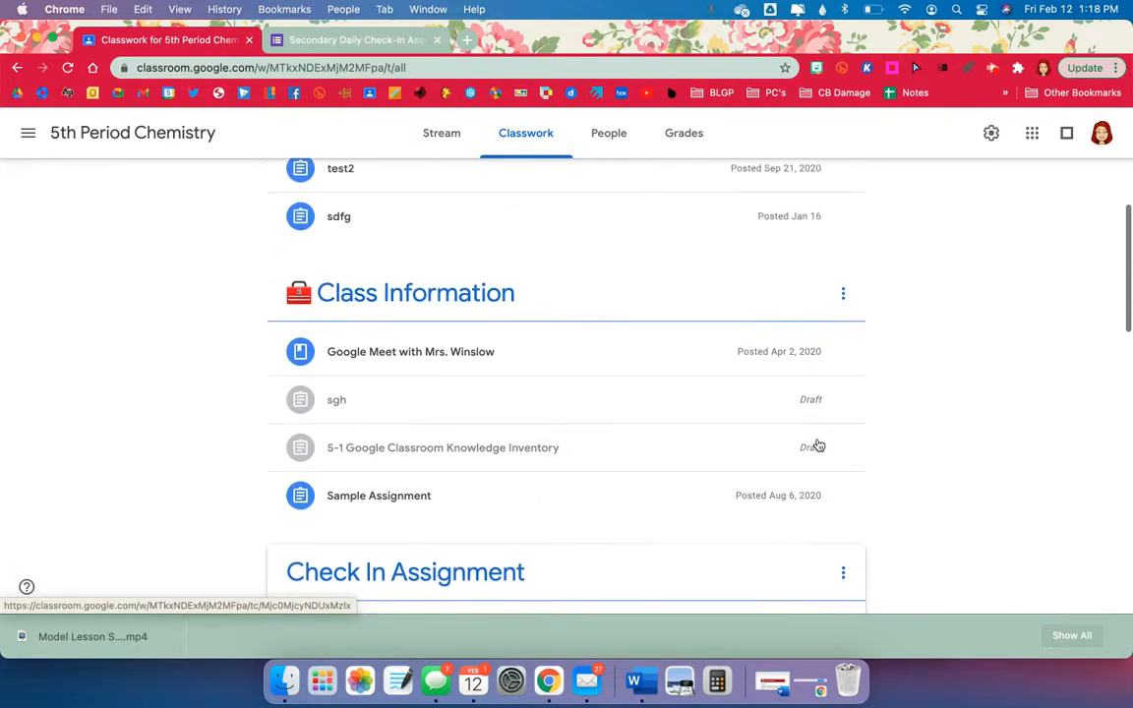
{"action": "scroll", "coordinate": [818, 445], "scroll_direction": "down", "scroll_amount": 2}
{"action": "left_click", "coordinate": [842, 474]}
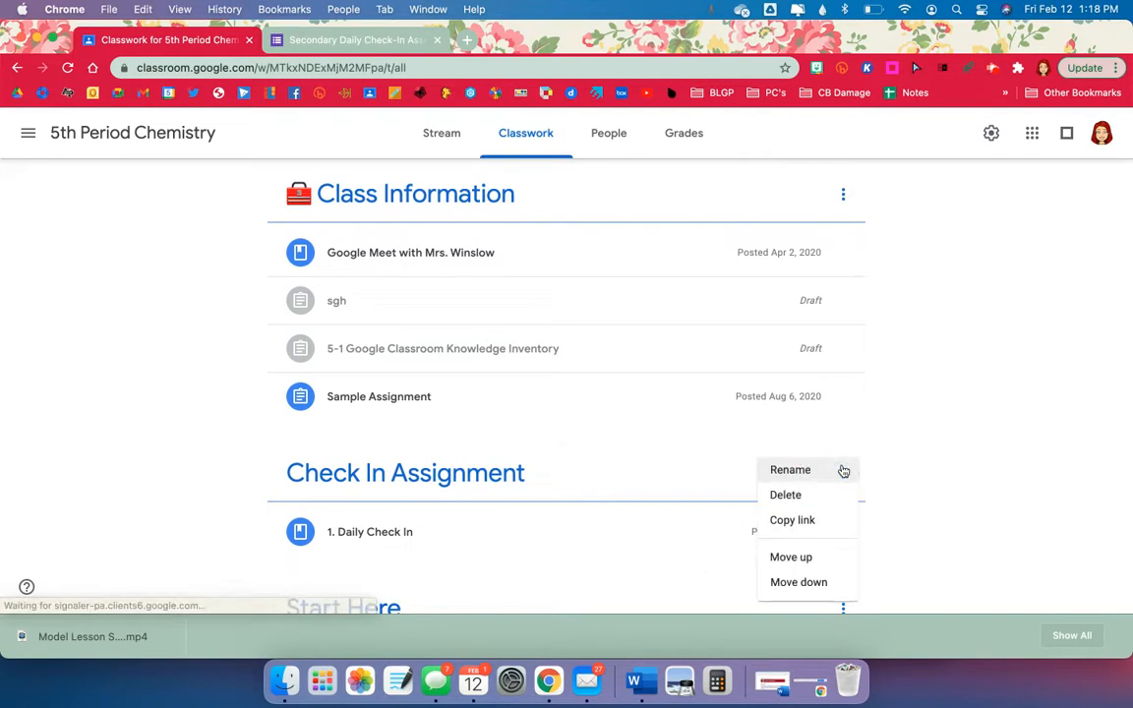
{"action": "left_click", "coordinate": [815, 568]}
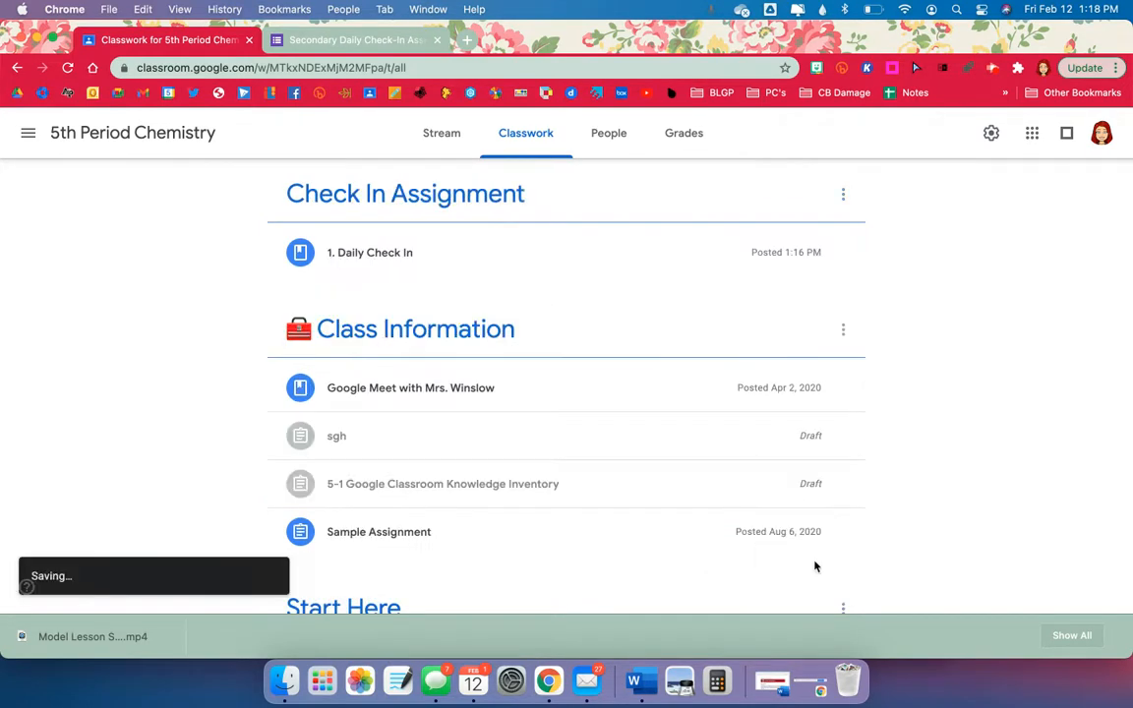
{"action": "scroll", "coordinate": [815, 568], "scroll_direction": "up", "scroll_amount": 6}
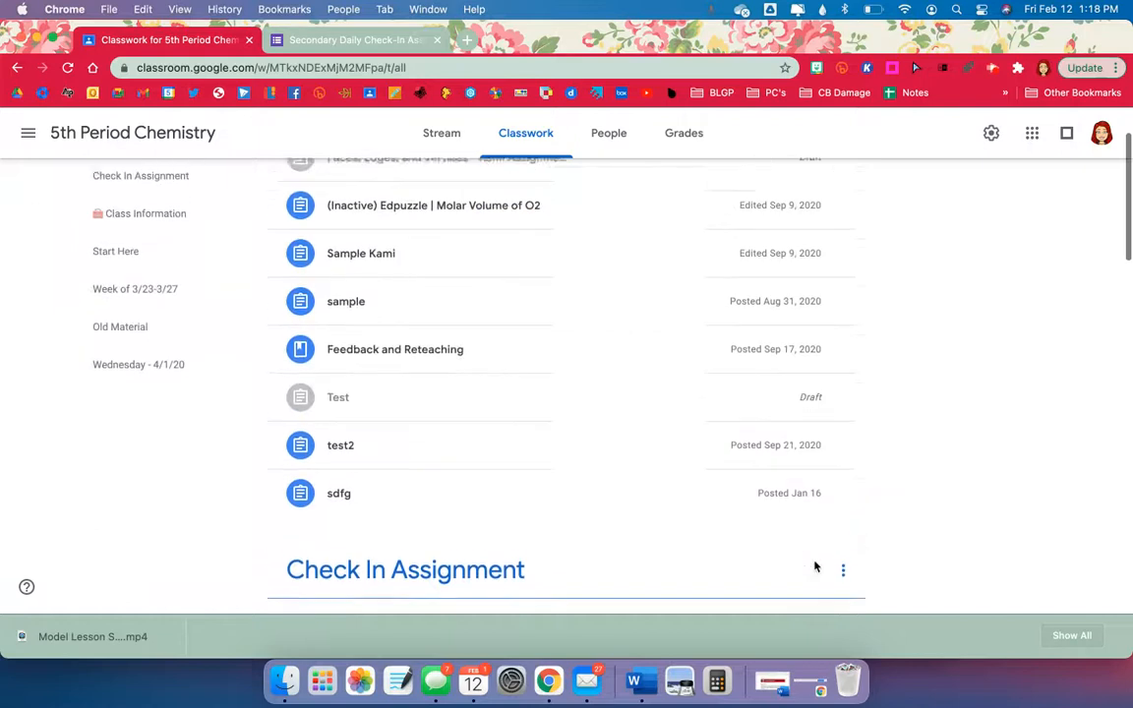
{"action": "scroll", "coordinate": [815, 567], "scroll_direction": "up", "scroll_amount": 1}
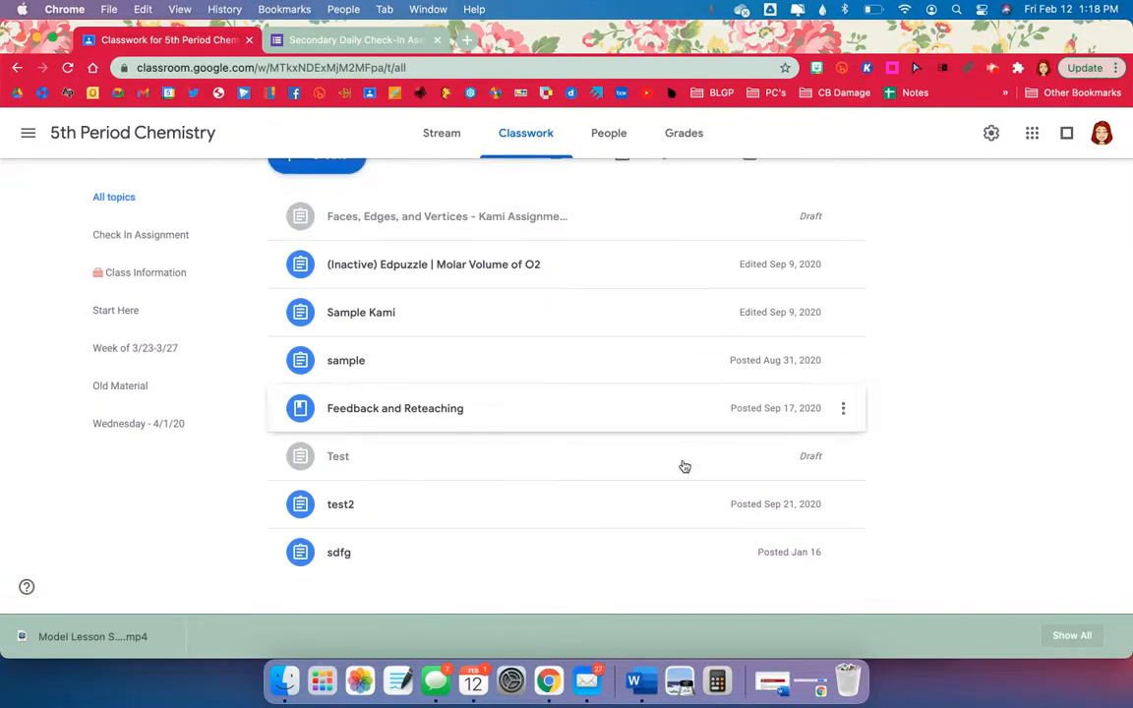
{"action": "scroll", "coordinate": [689, 528], "scroll_direction": "down", "scroll_amount": 2}
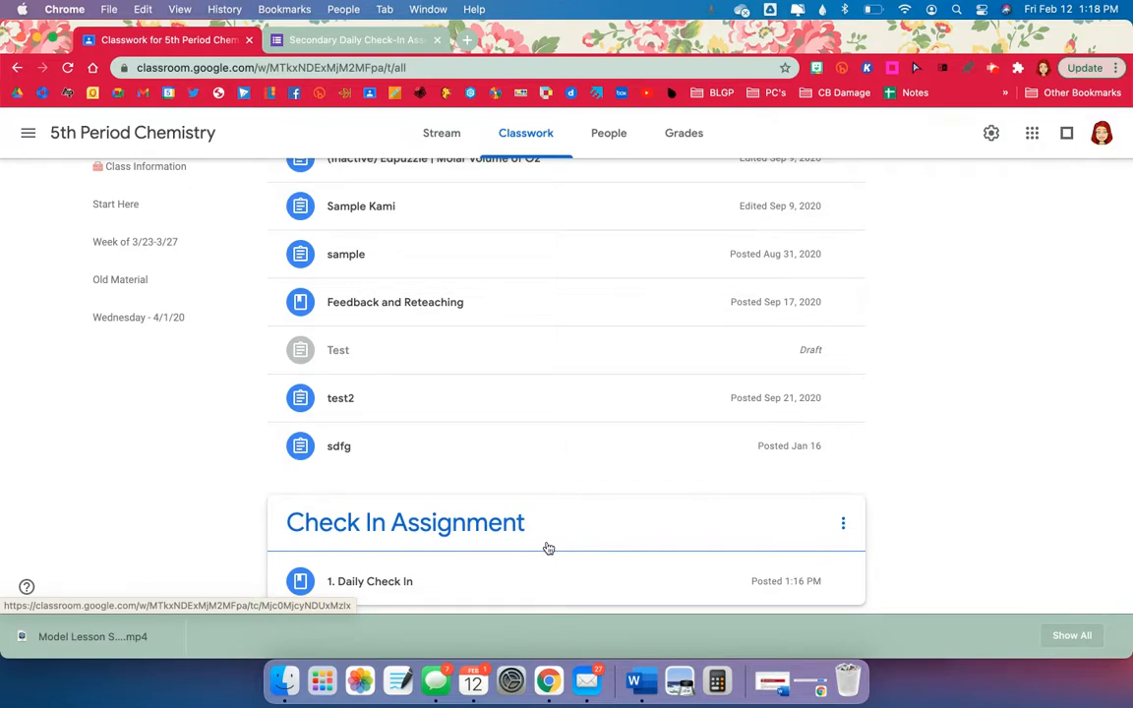
Switch to the Secondary Daily Check-In form and dismiss its Send form dialog.
{"action": "left_click", "coordinate": [355, 49]}
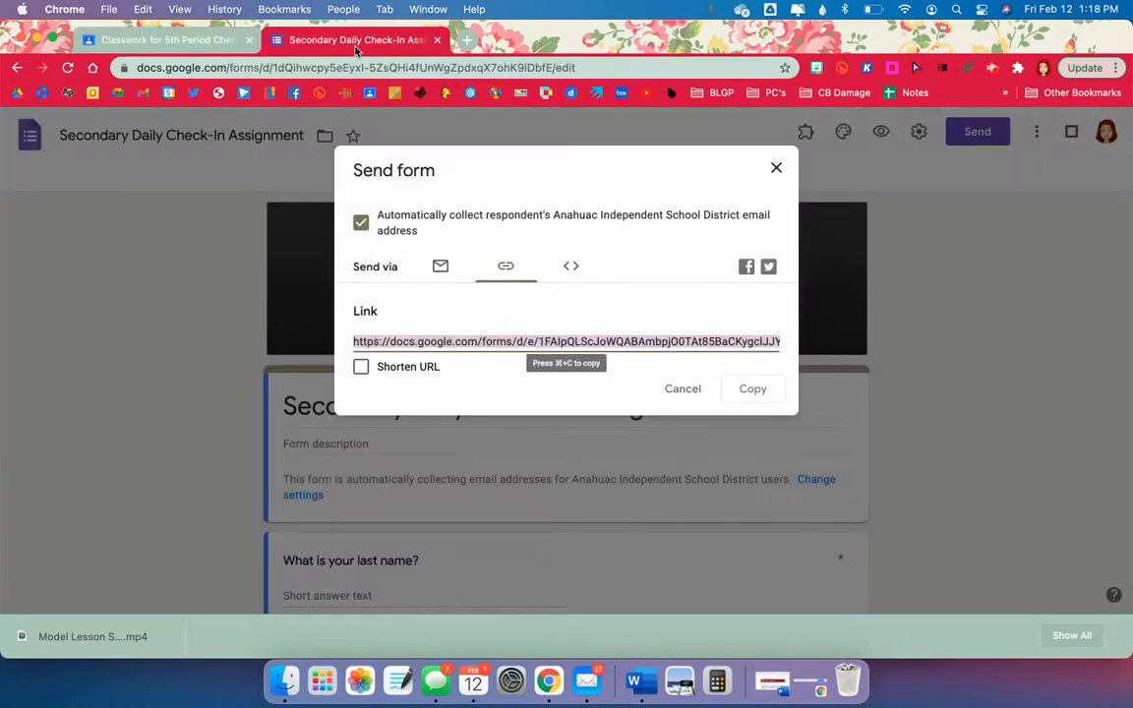
{"action": "left_click", "coordinate": [667, 390]}
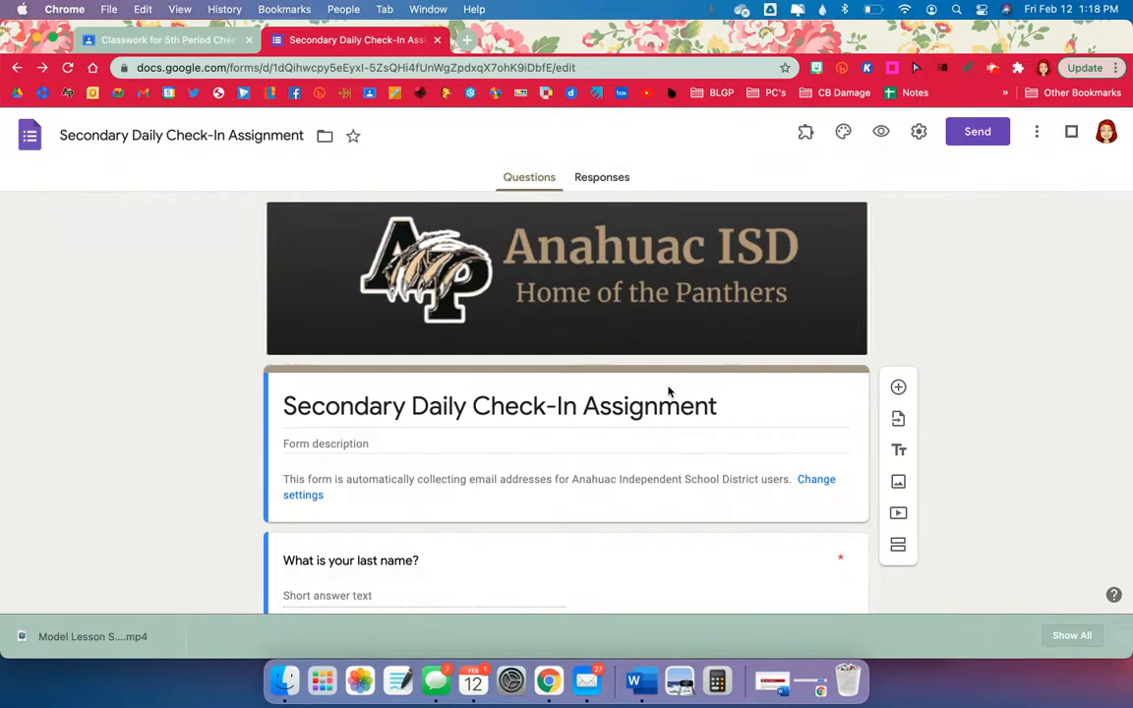
From the Responses view, create a new spreadsheet linked to the form's responses.
{"action": "left_click", "coordinate": [611, 181]}
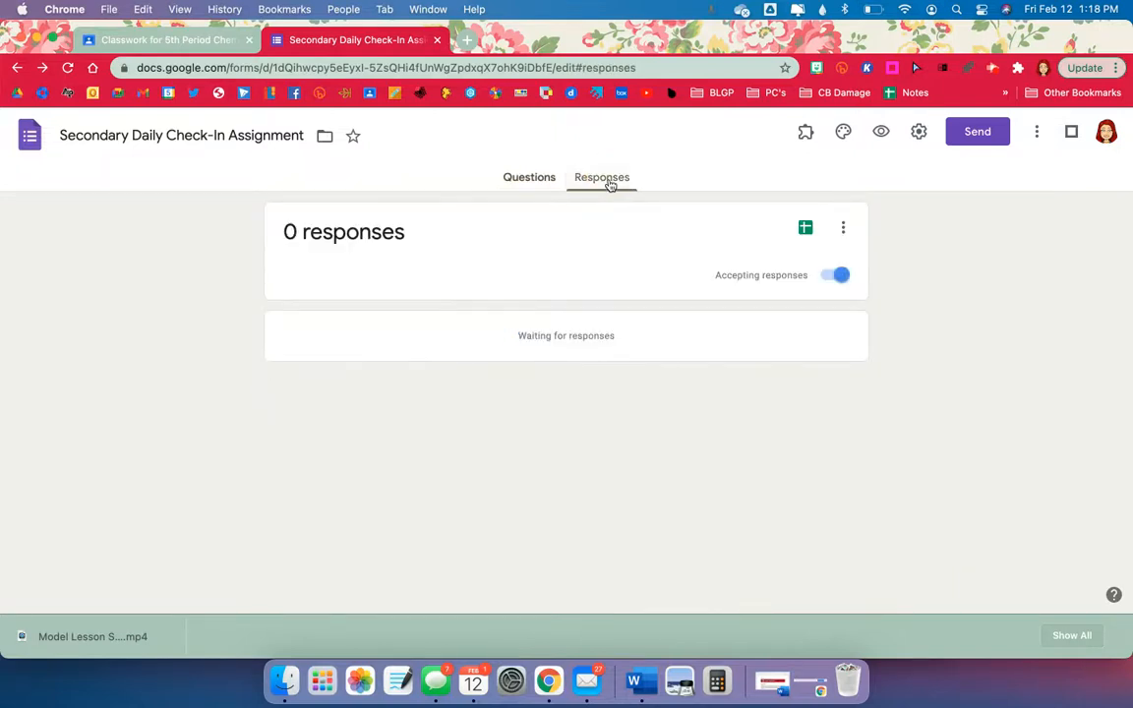
{"action": "left_click", "coordinate": [806, 230]}
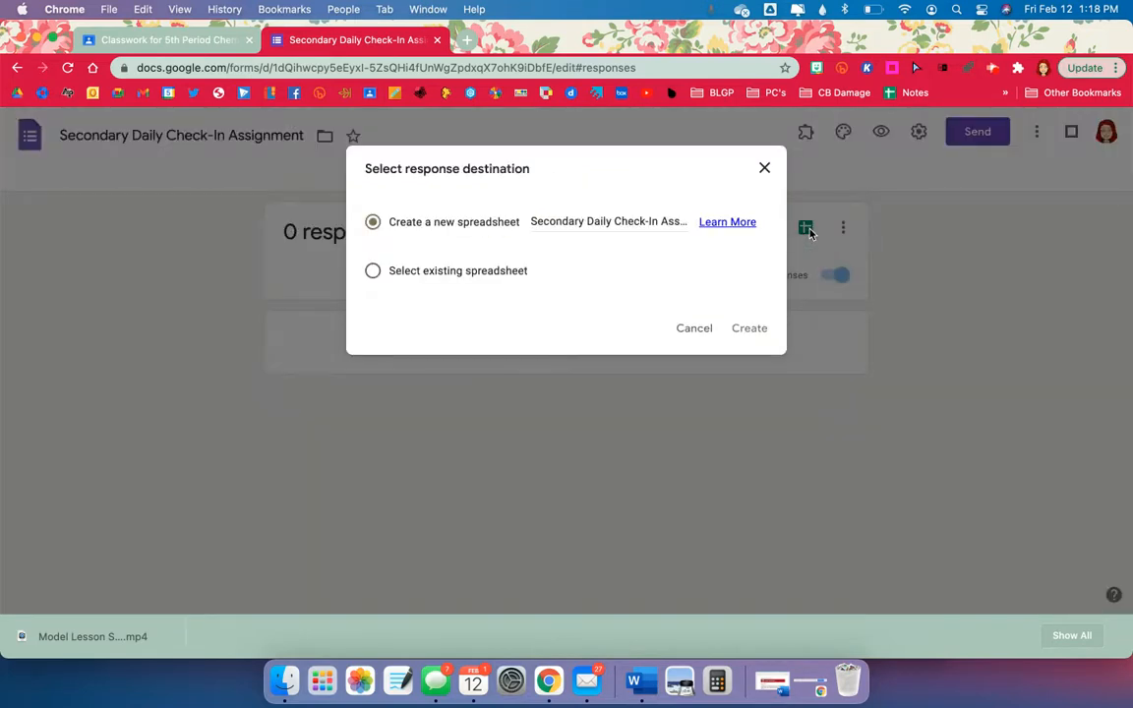
{"action": "left_click", "coordinate": [749, 328]}
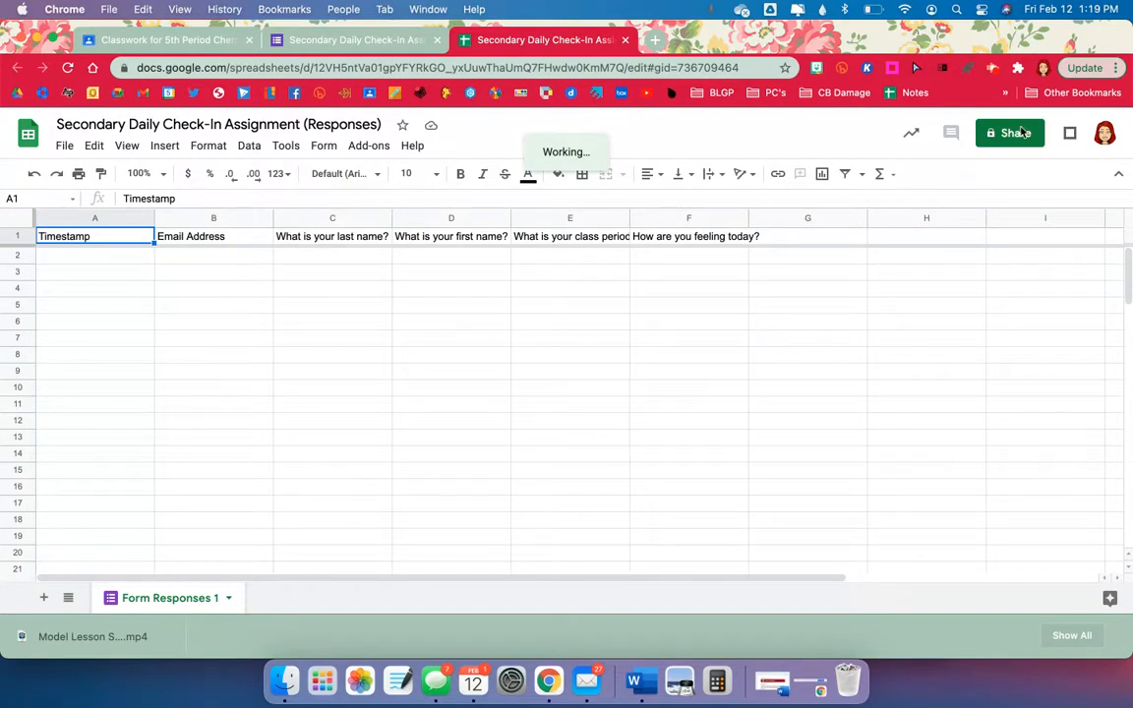
Open the responses spreadsheet's Share dialog and focus the 'Add people and groups' field.
{"action": "left_click", "coordinate": [1017, 138]}
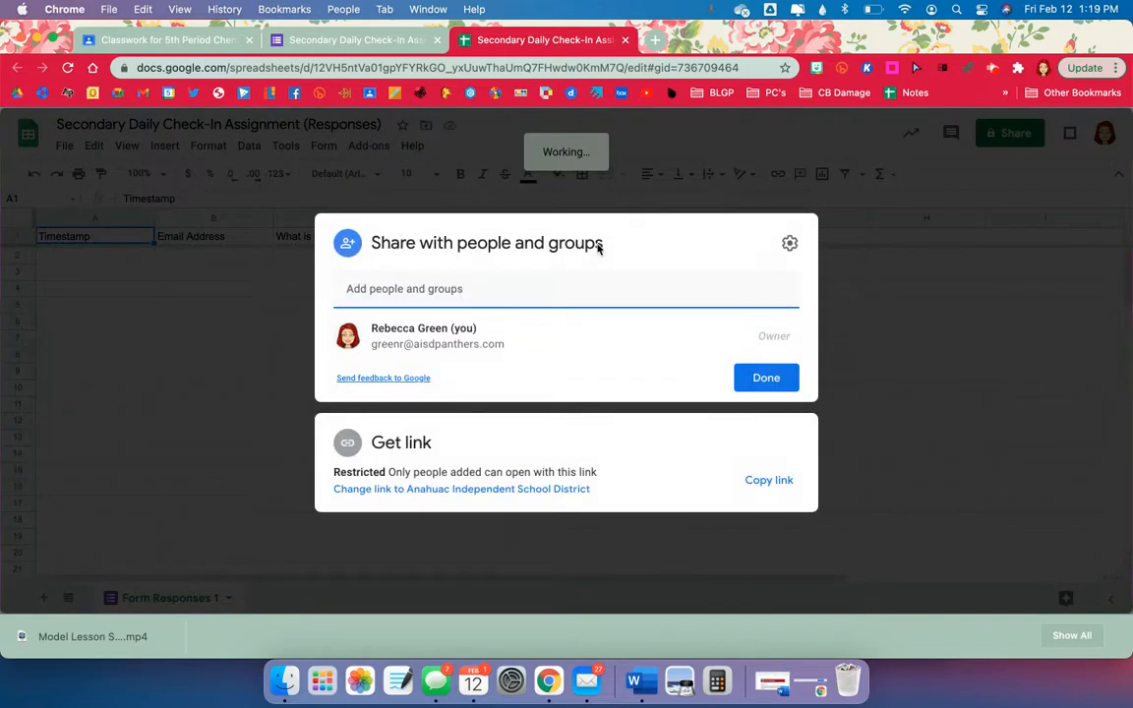
{"action": "left_click", "coordinate": [508, 286]}
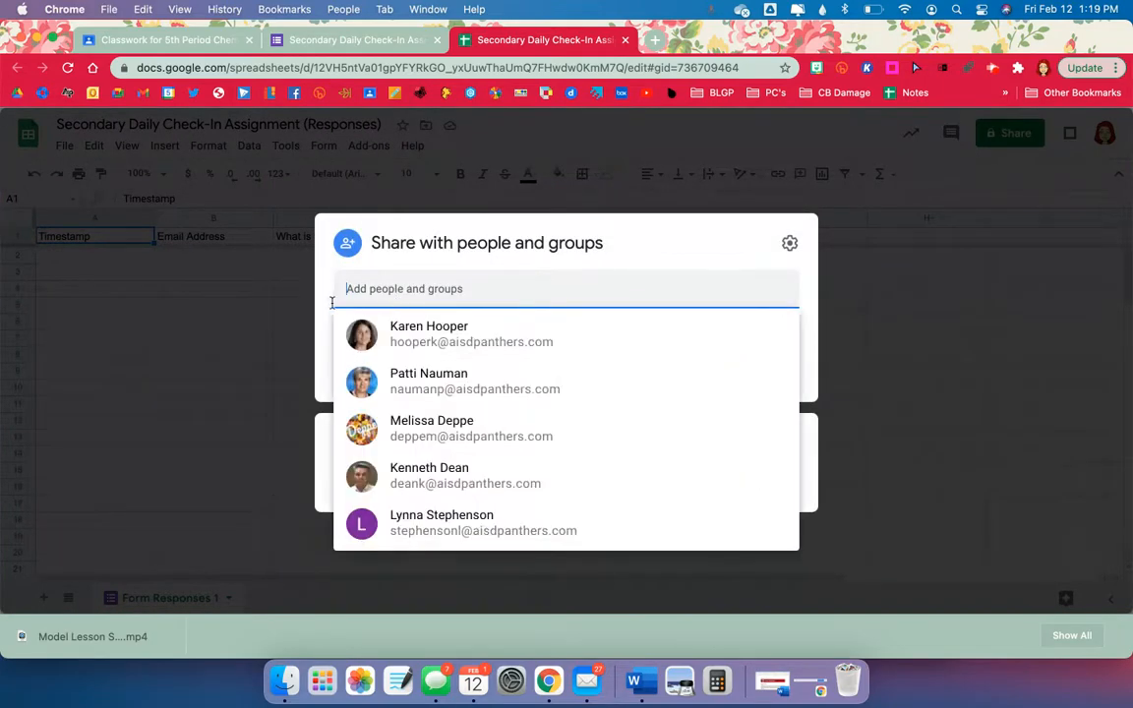
{"action": "left_click", "coordinate": [798, 351]}
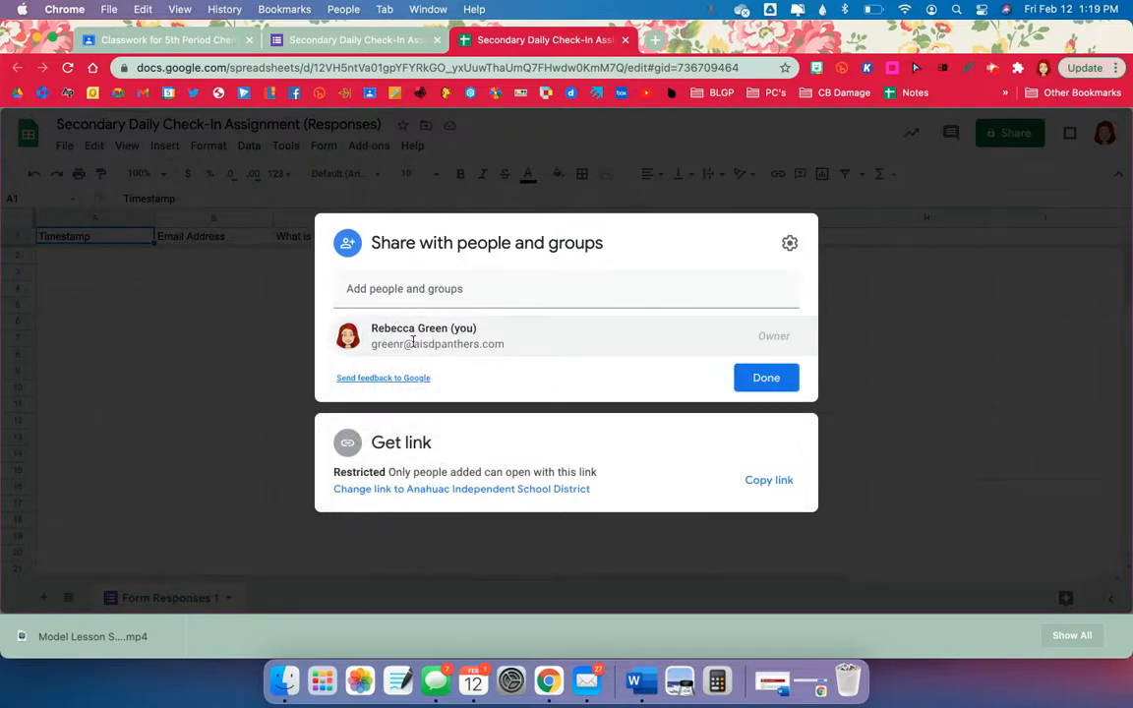
{"action": "mouse_move", "coordinate": [526, 352]}
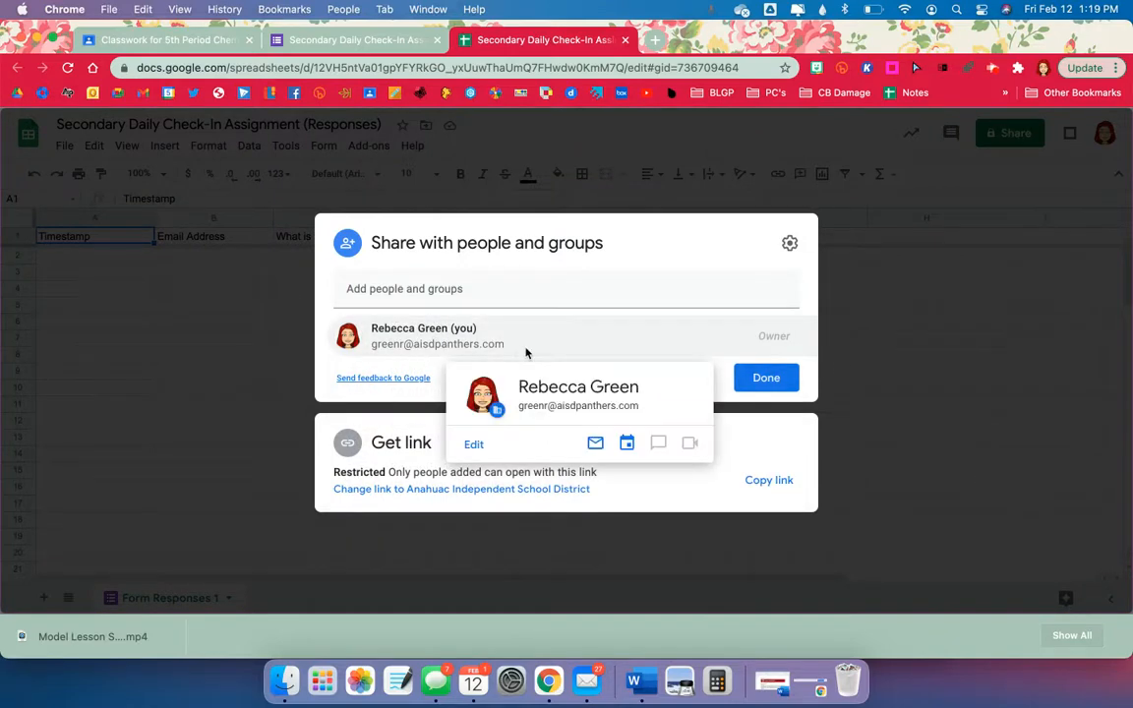
{"action": "left_click", "coordinate": [518, 291]}
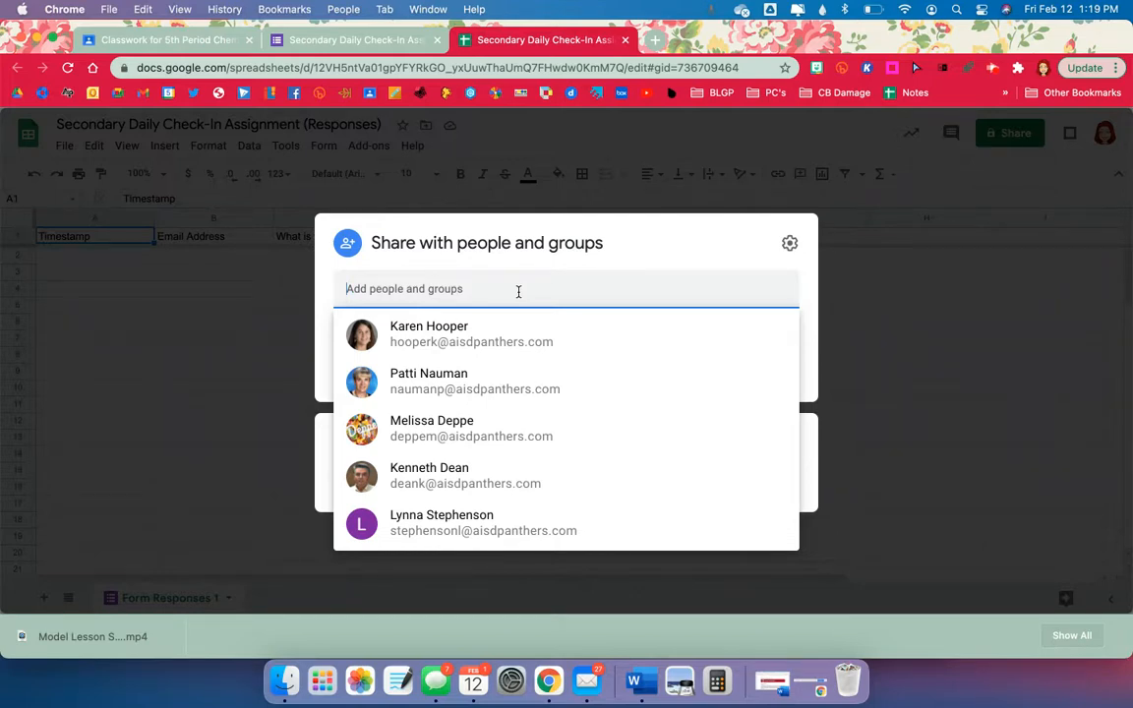
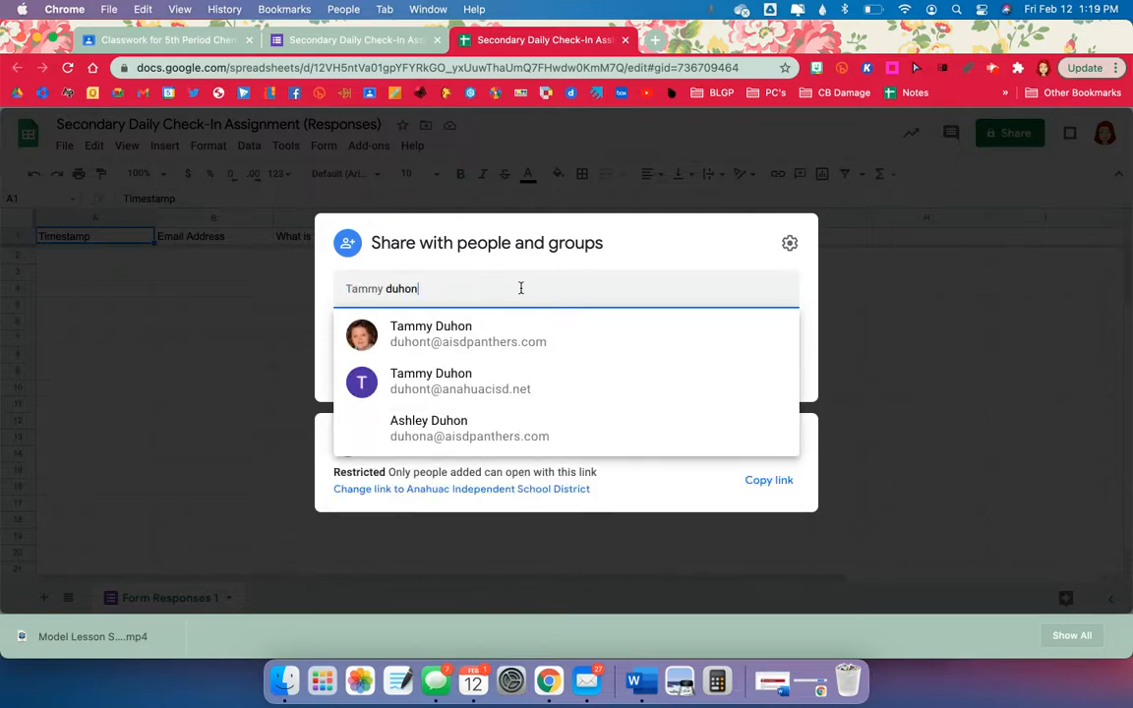
{"action": "left_click", "coordinate": [516, 356]}
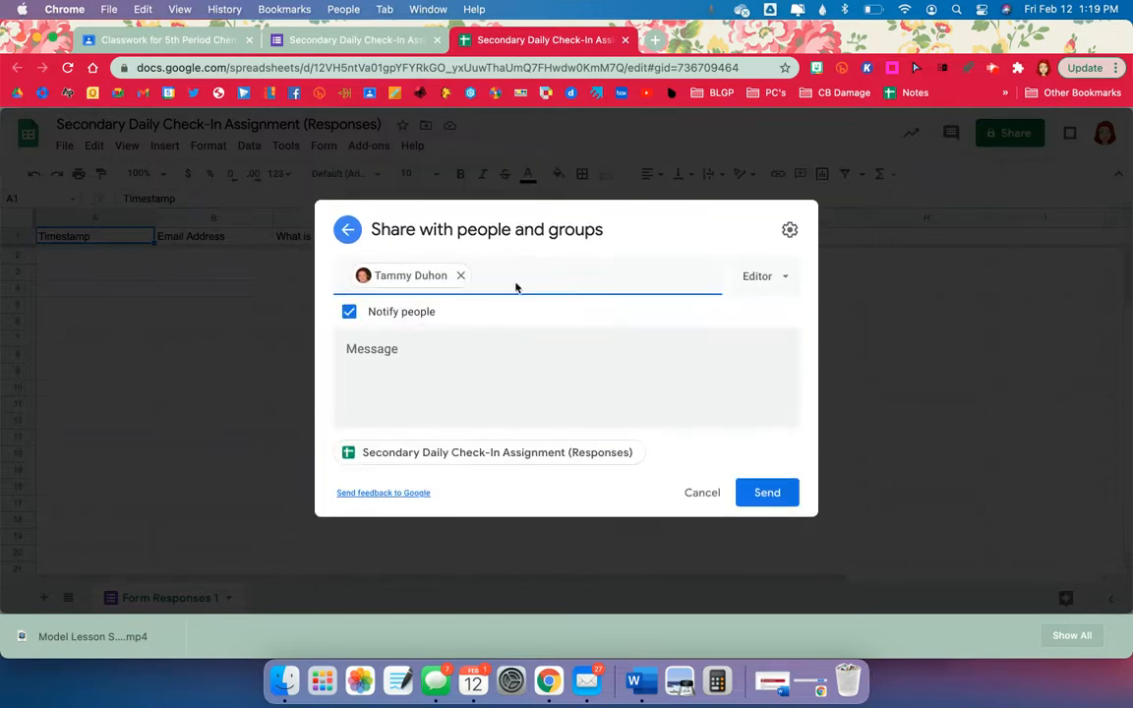
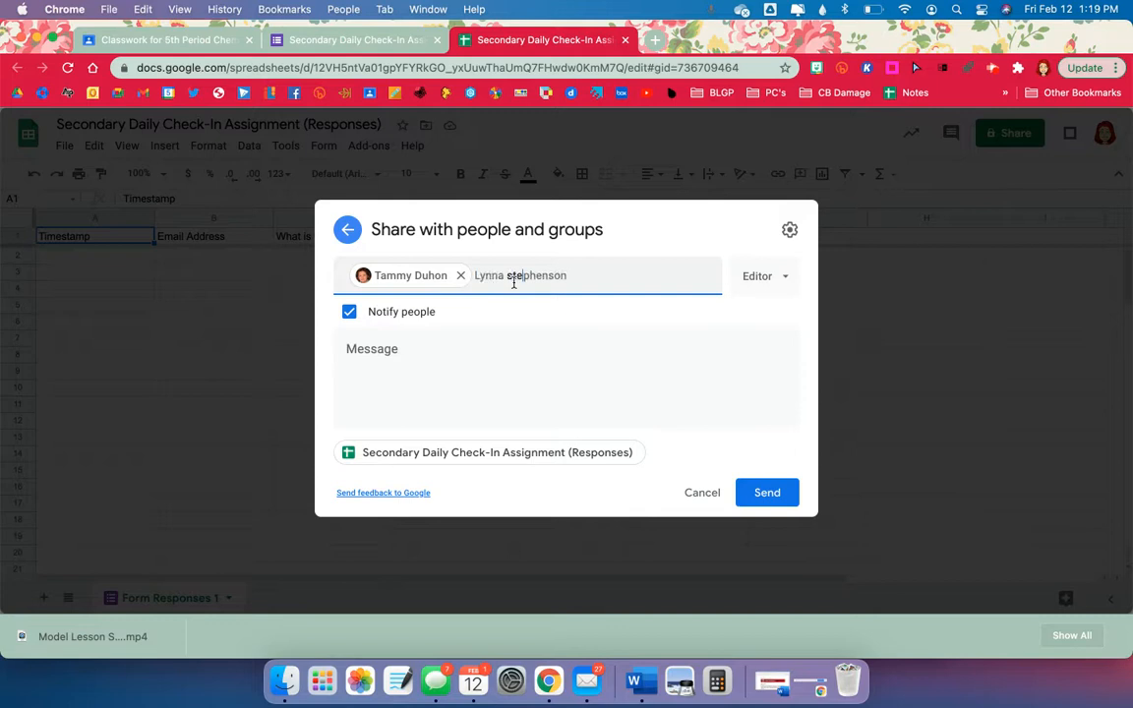
{"action": "left_click", "coordinate": [529, 327]}
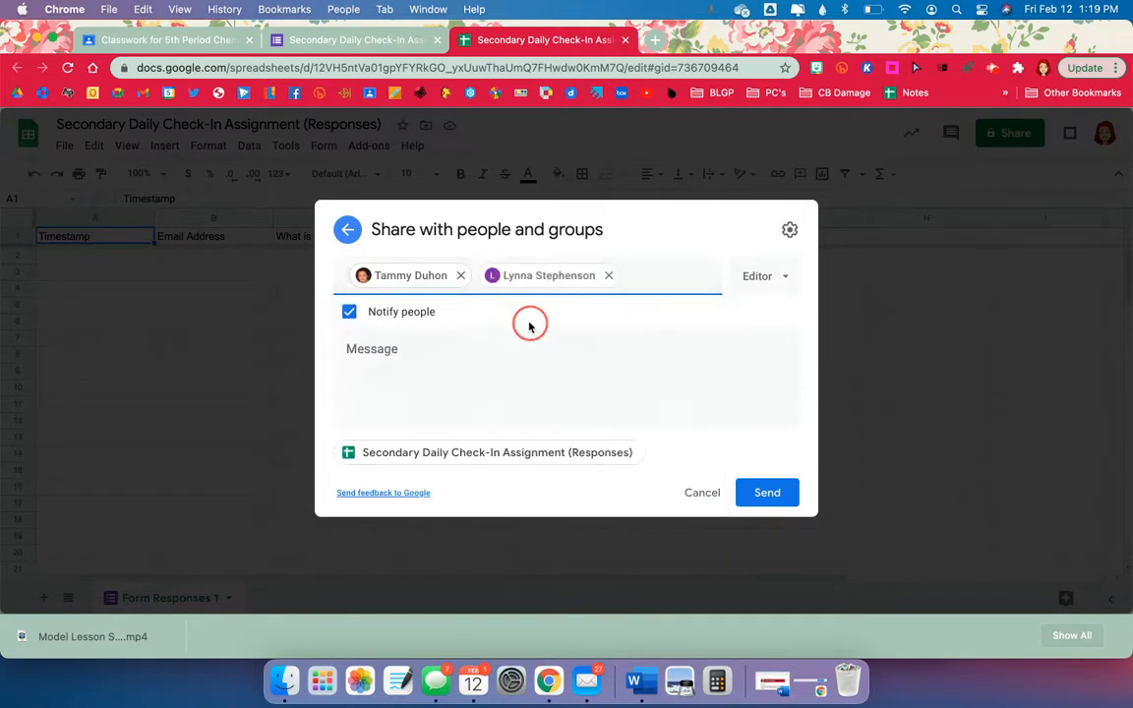
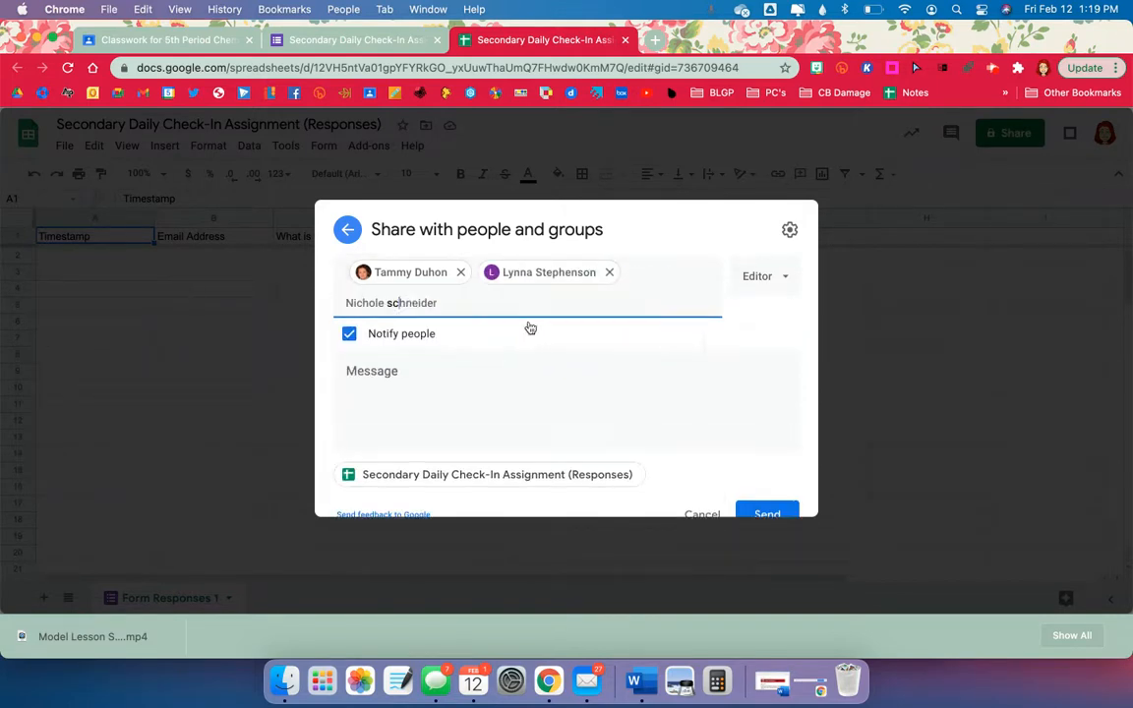
{"action": "left_click", "coordinate": [530, 346]}
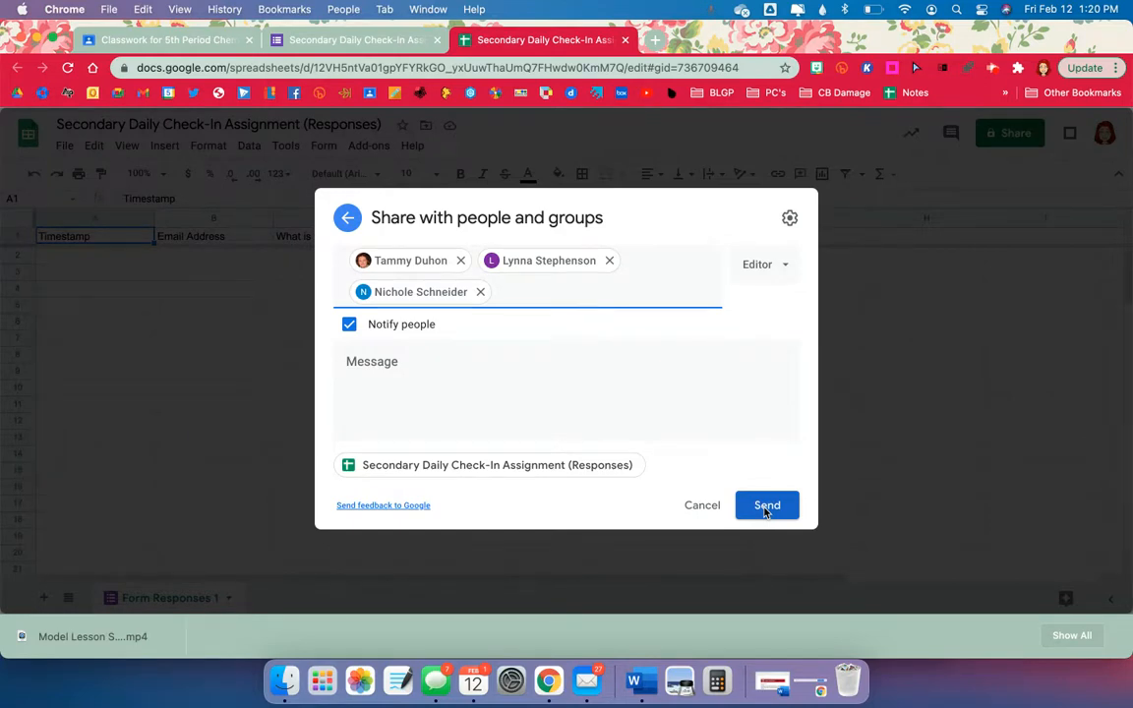
{"action": "left_click", "coordinate": [700, 505]}
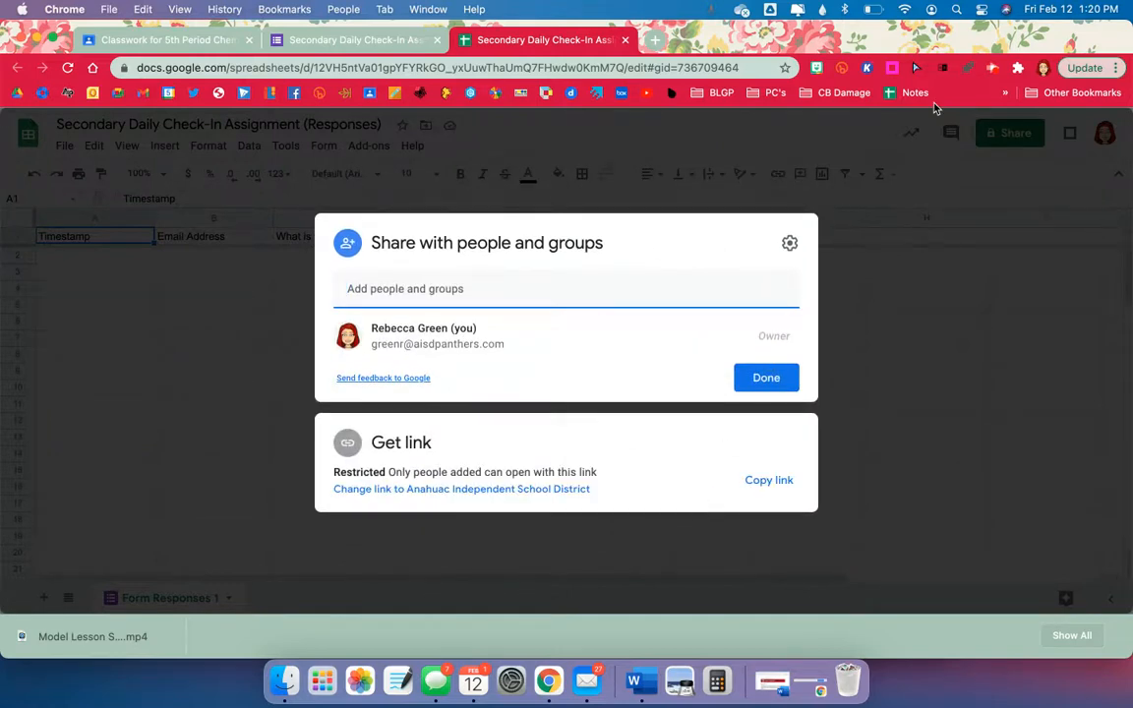